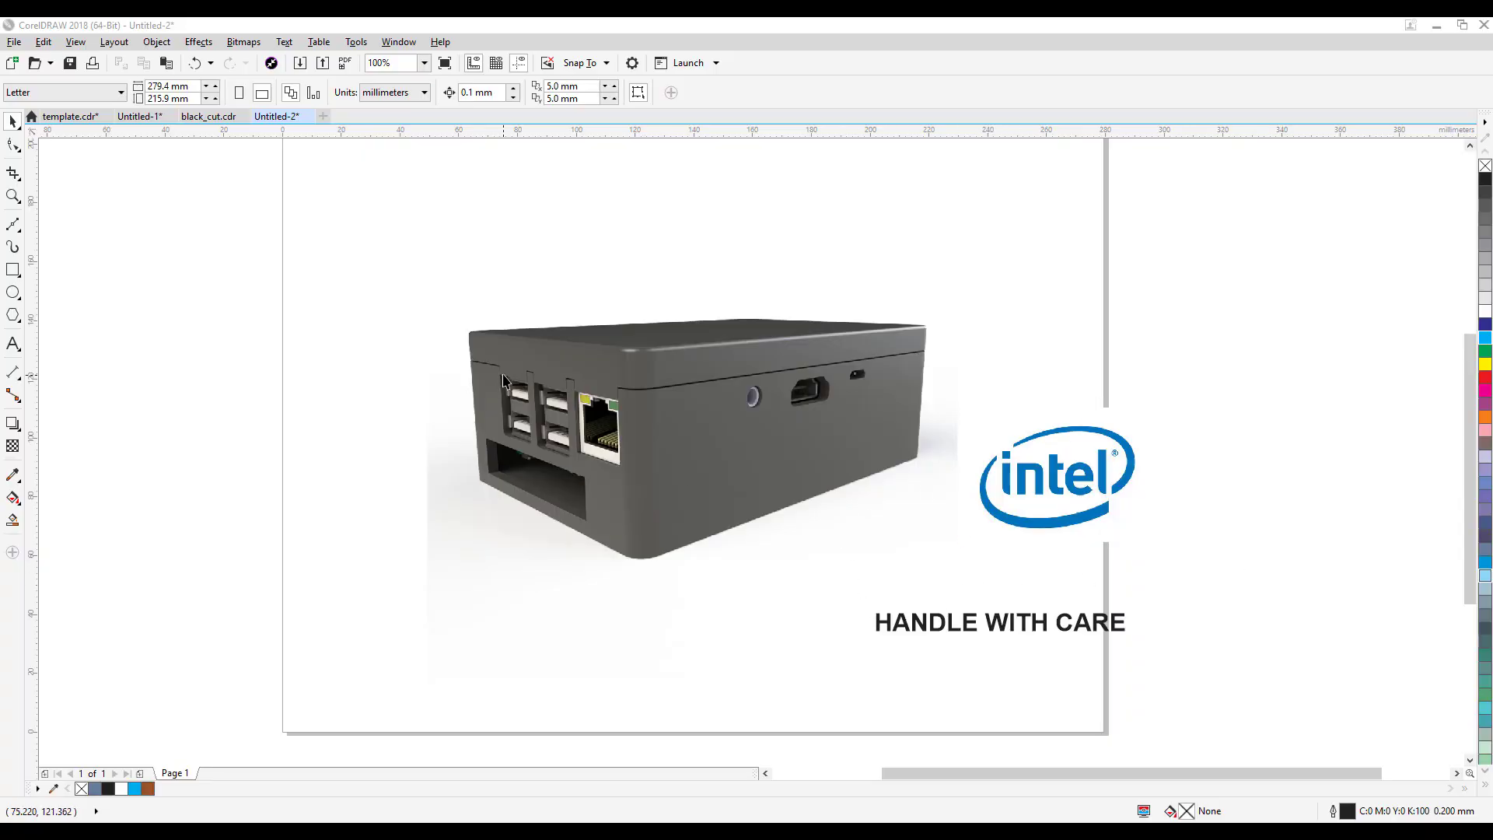
Move the Intel logo to just right of the gray case.
click(282, 310)
scroll(572, 454, up, 1)
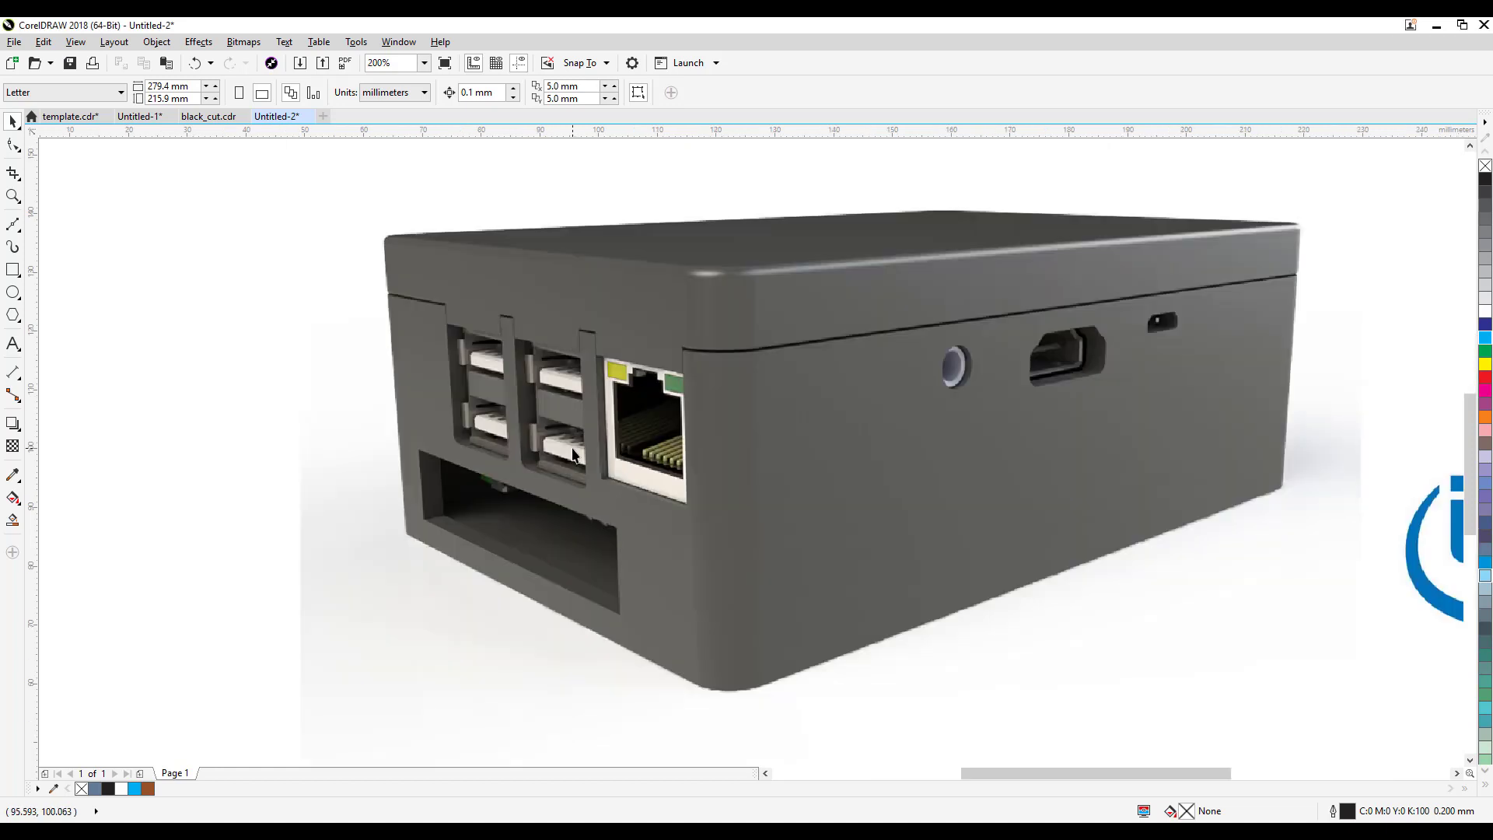
scroll(576, 462, down, 1)
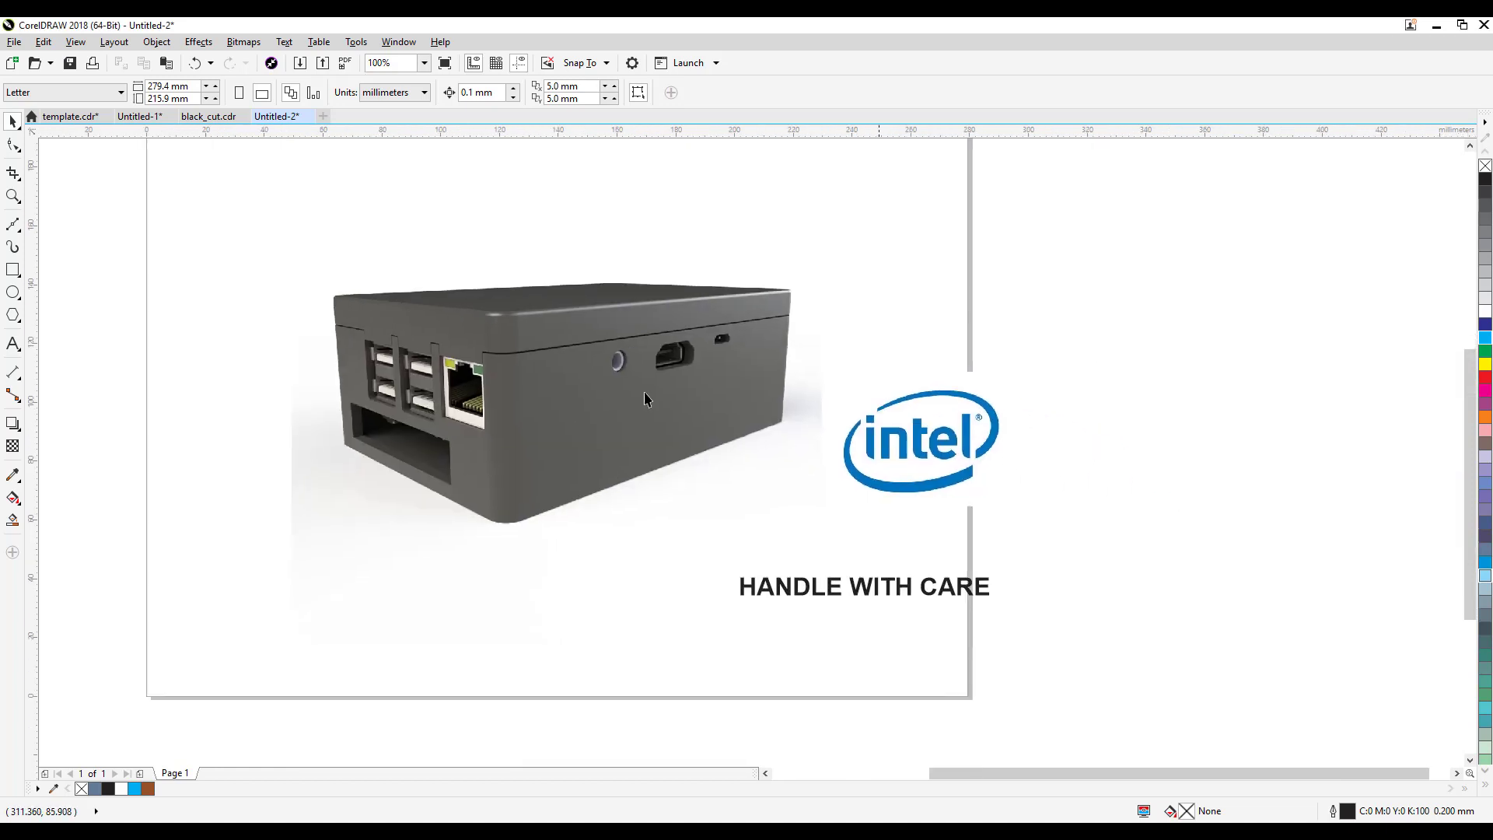
drag(955, 447, 855, 479)
click(1169, 420)
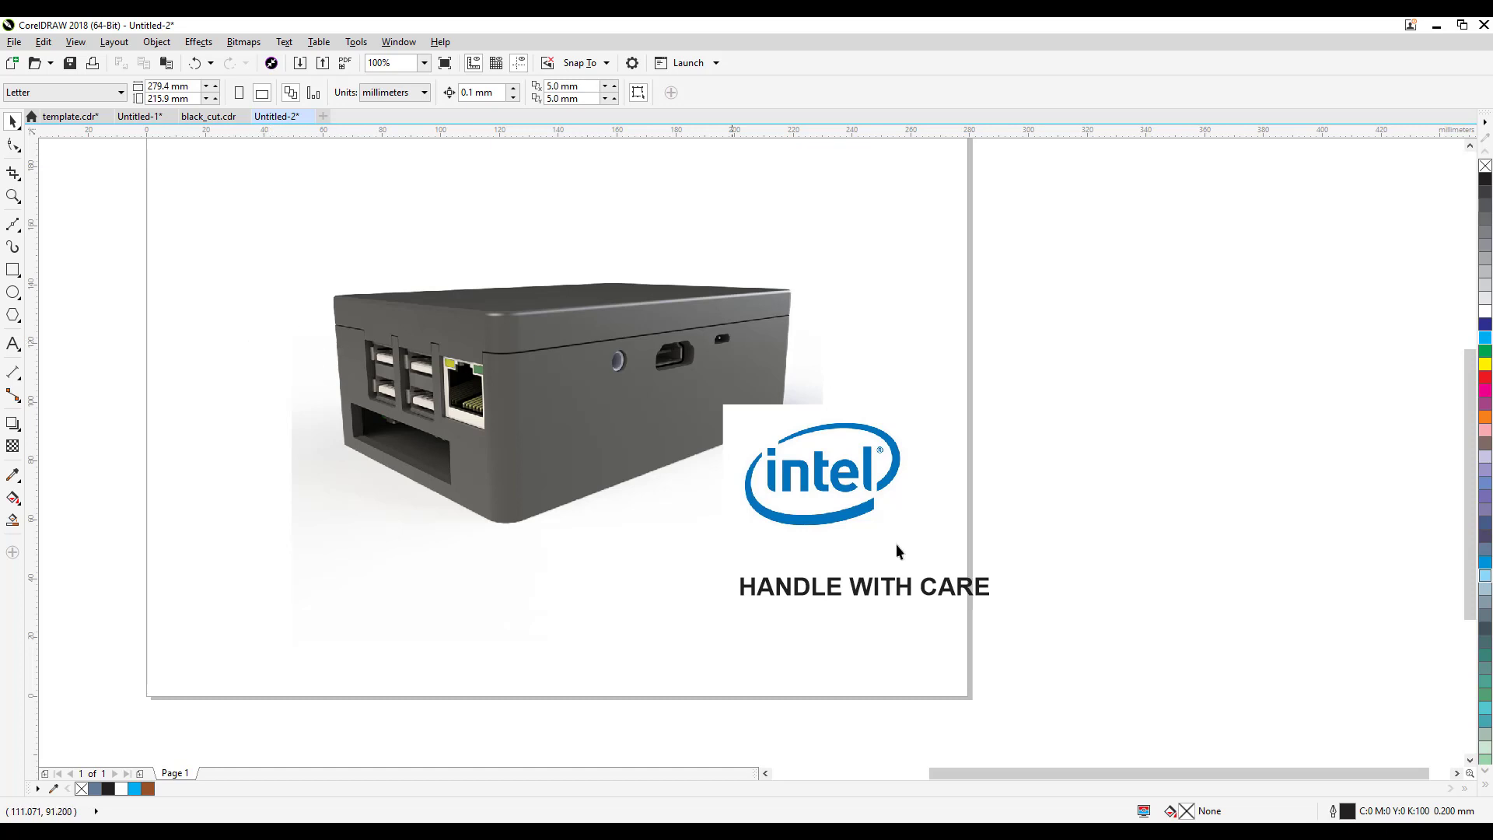
drag(858, 502, 1014, 476)
drag(968, 433, 880, 445)
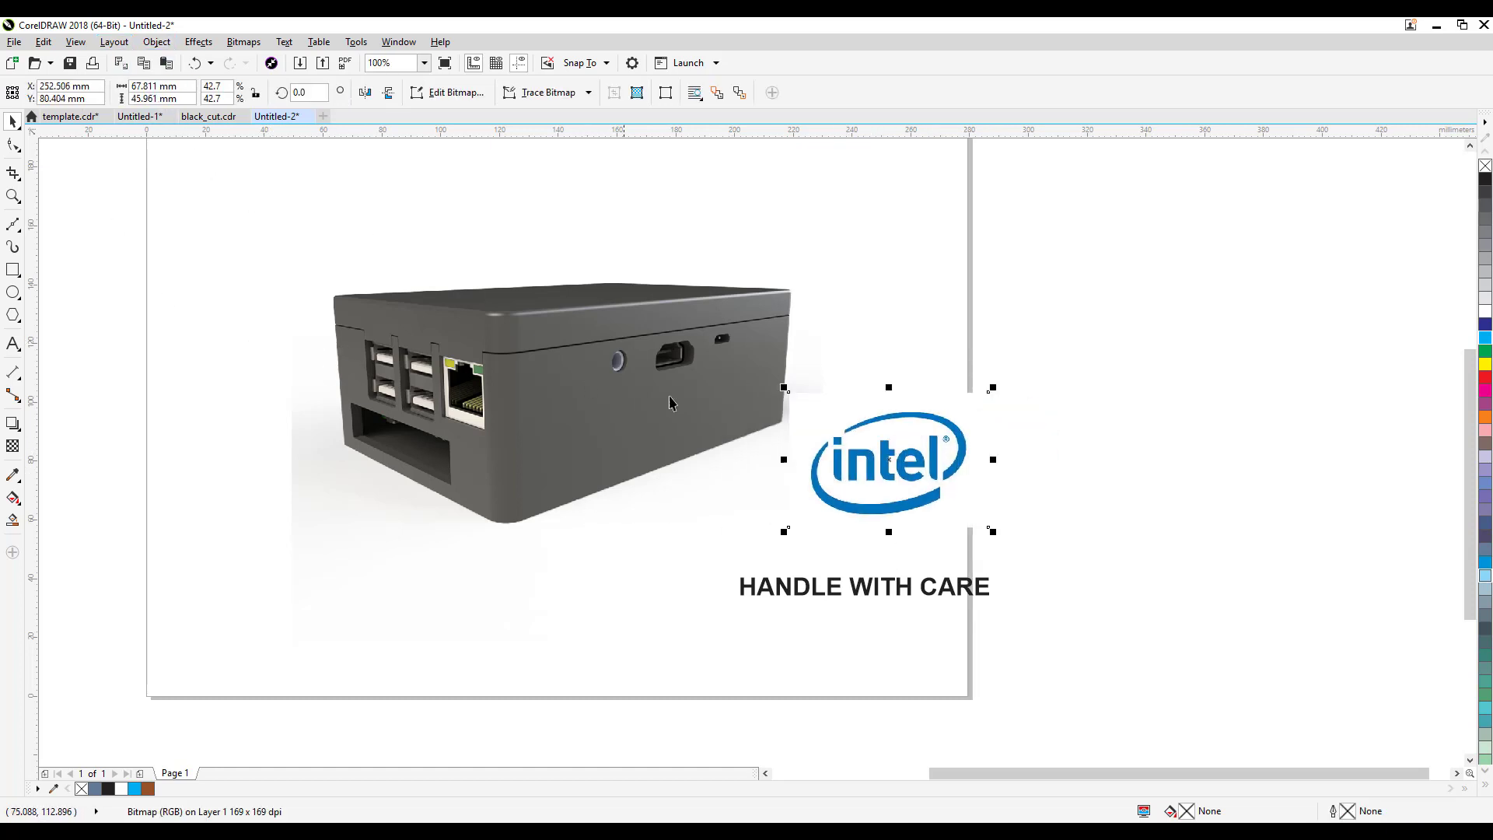
drag(867, 453, 801, 464)
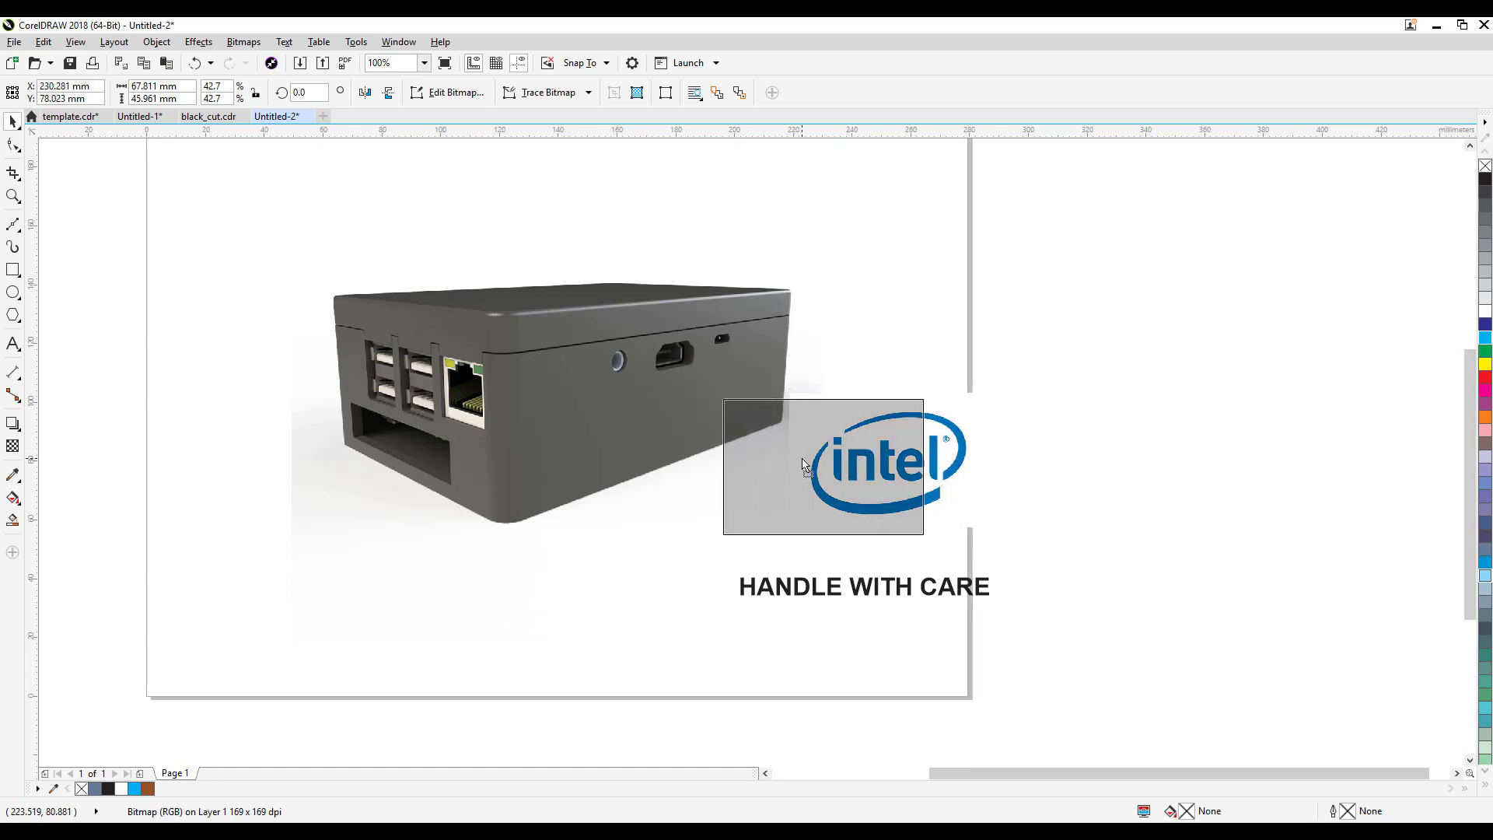
click(1084, 436)
drag(876, 501, 986, 486)
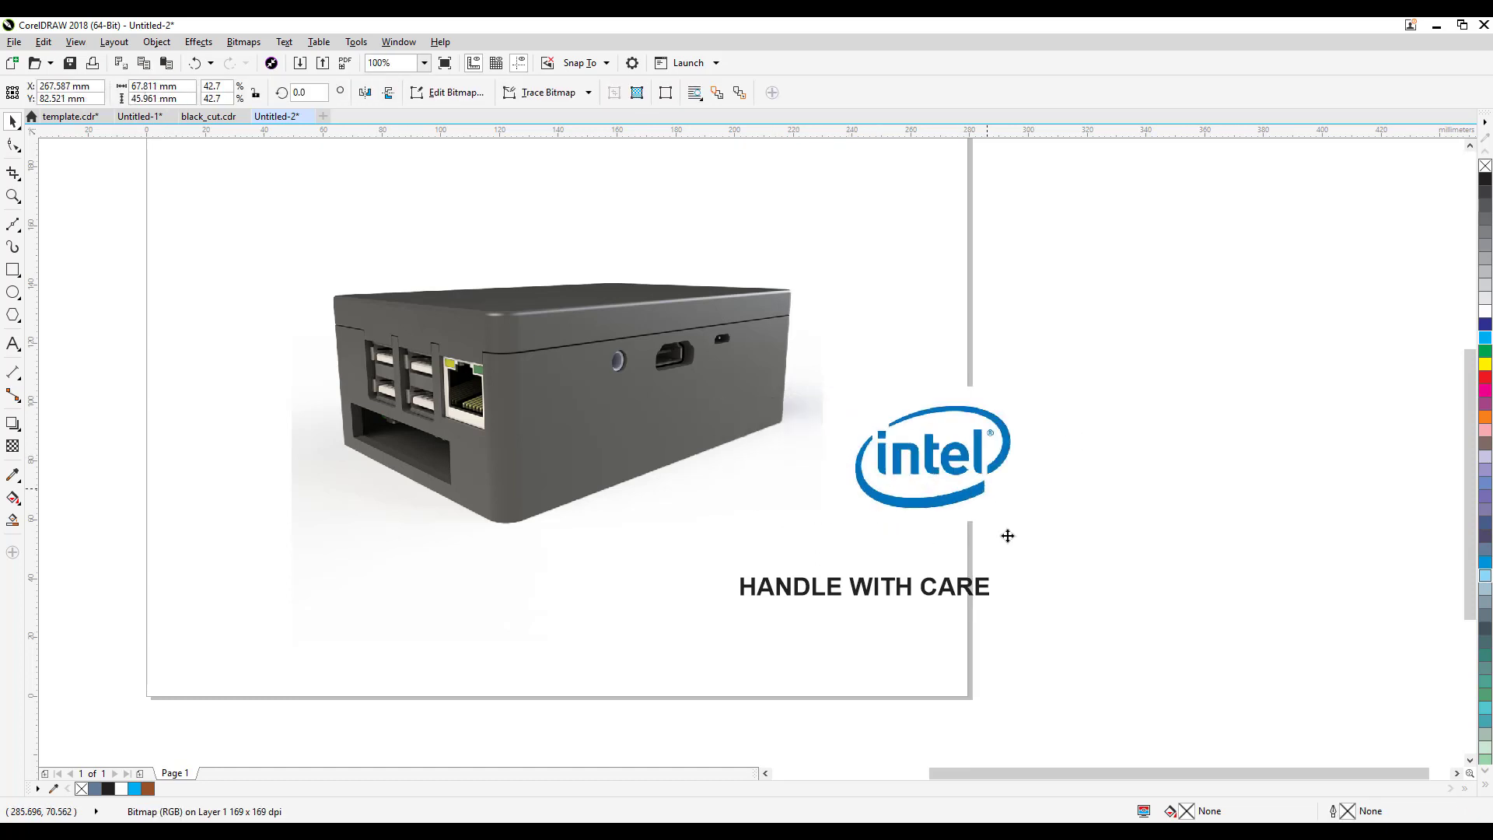
Zoom to 200% on the logo and HANDLE WITH CARE text.
click(943, 601)
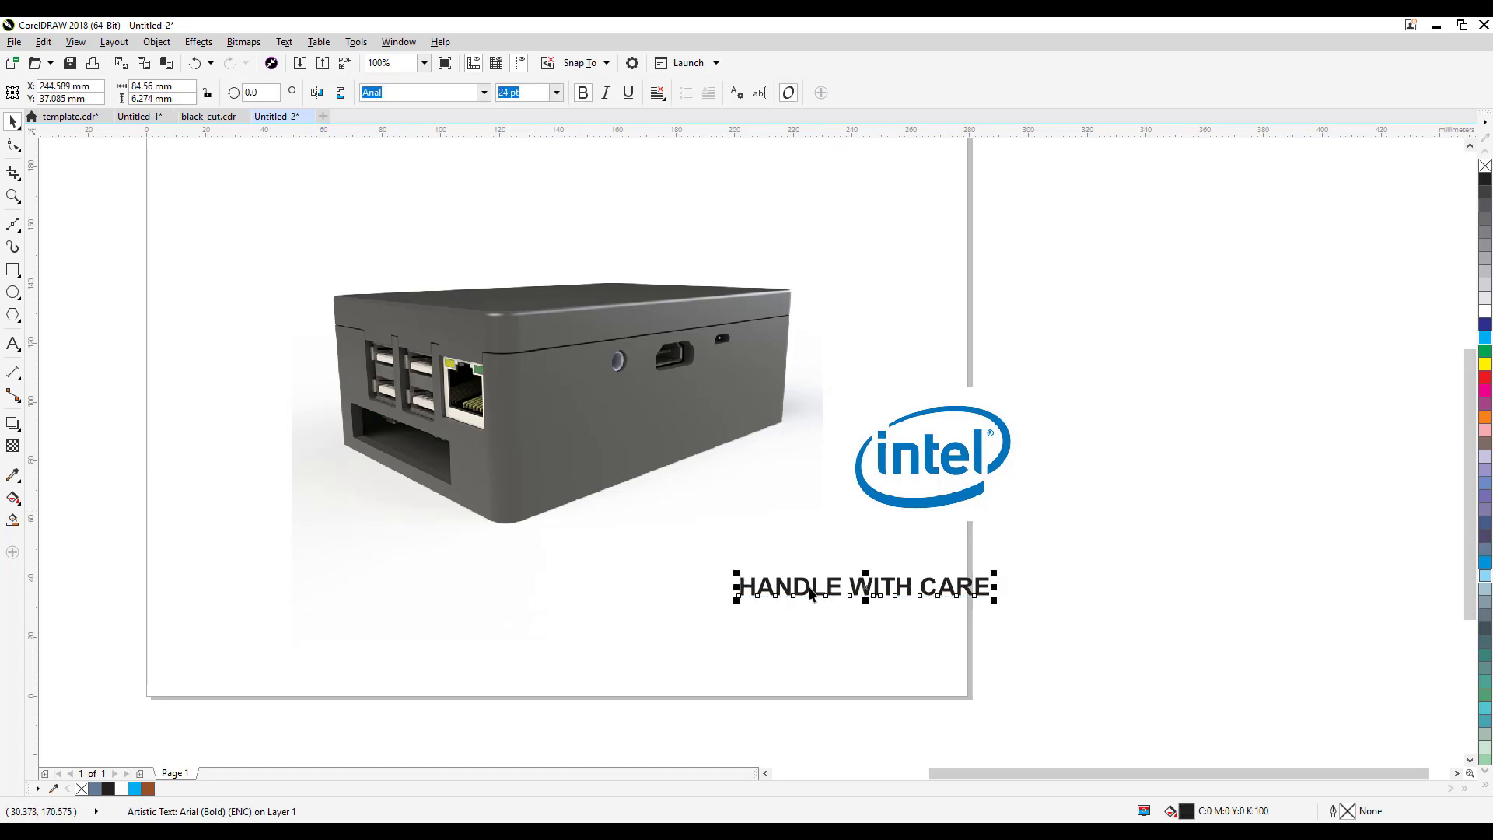
click(896, 630)
scroll(899, 573, up, 3)
drag(900, 573, 726, 572)
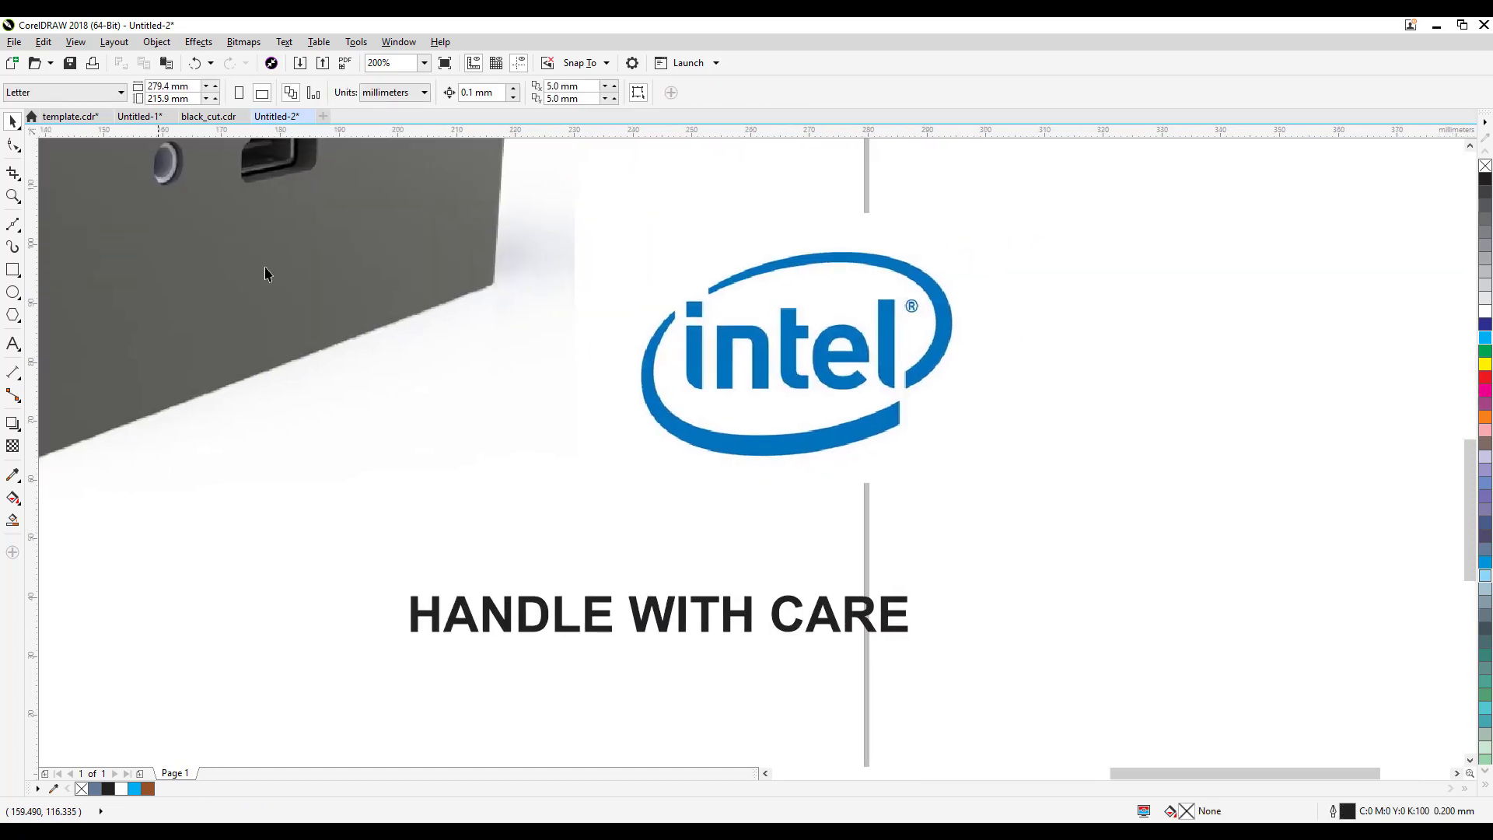
In Simple Wireframe view, enlarge HANDLE WITH CARE leftward to about 27 pt.
click(75, 41)
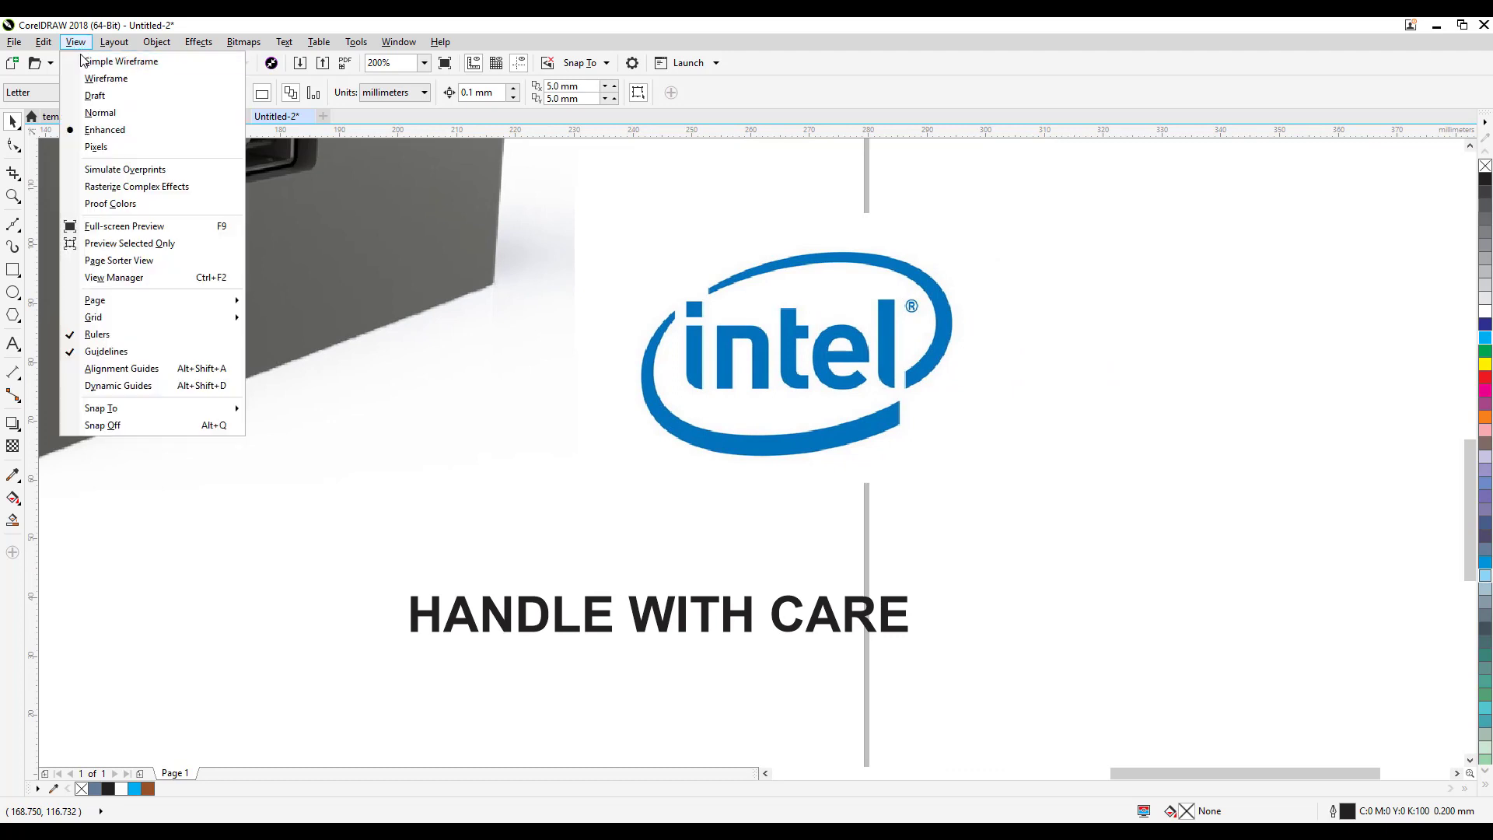
click(85, 62)
click(822, 413)
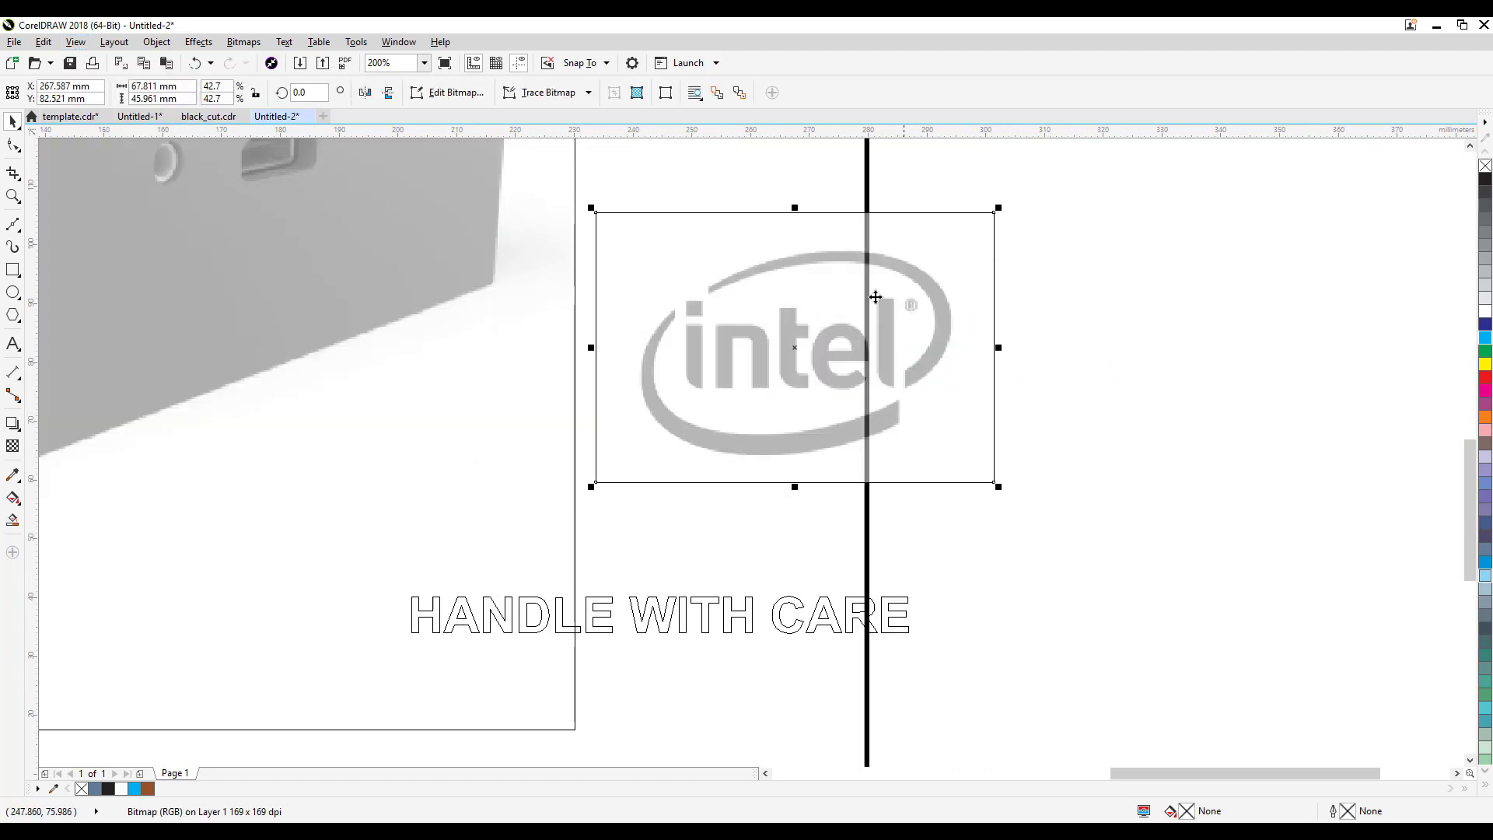
click(720, 646)
click(731, 623)
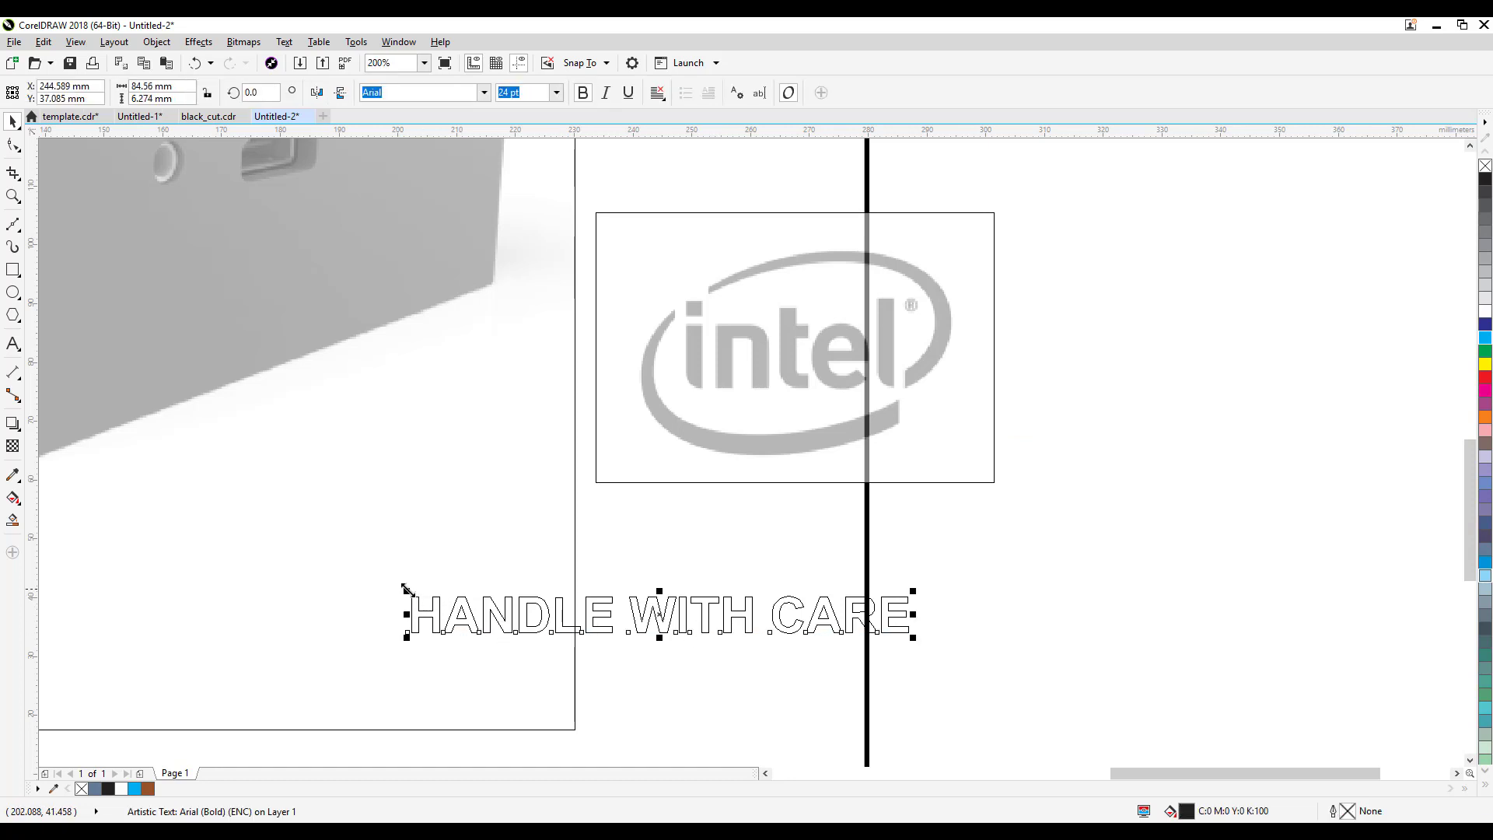
drag(405, 589, 340, 587)
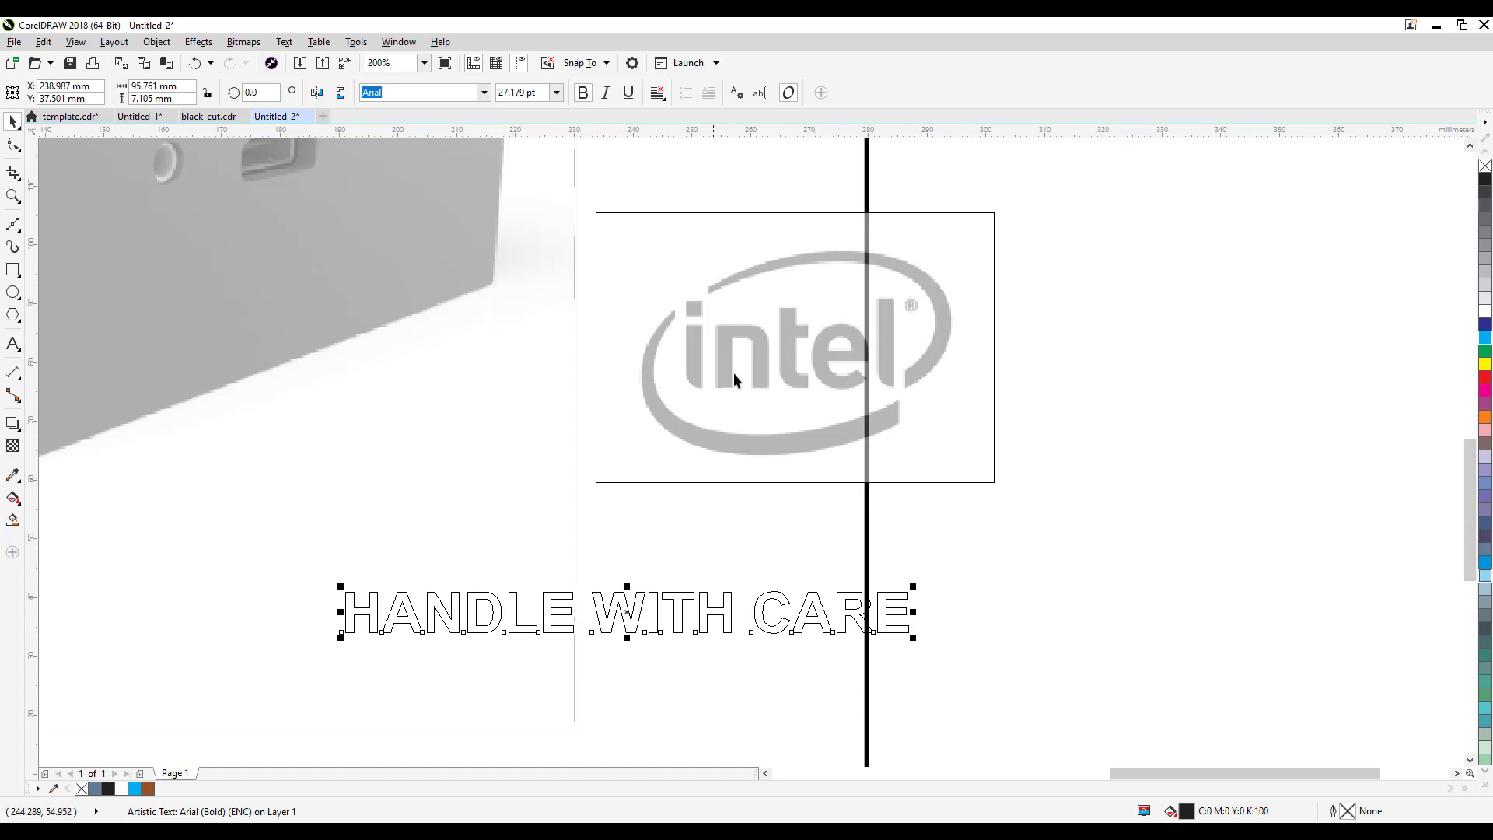
Deselect everything and switch the display back to Enhanced.
click(696, 404)
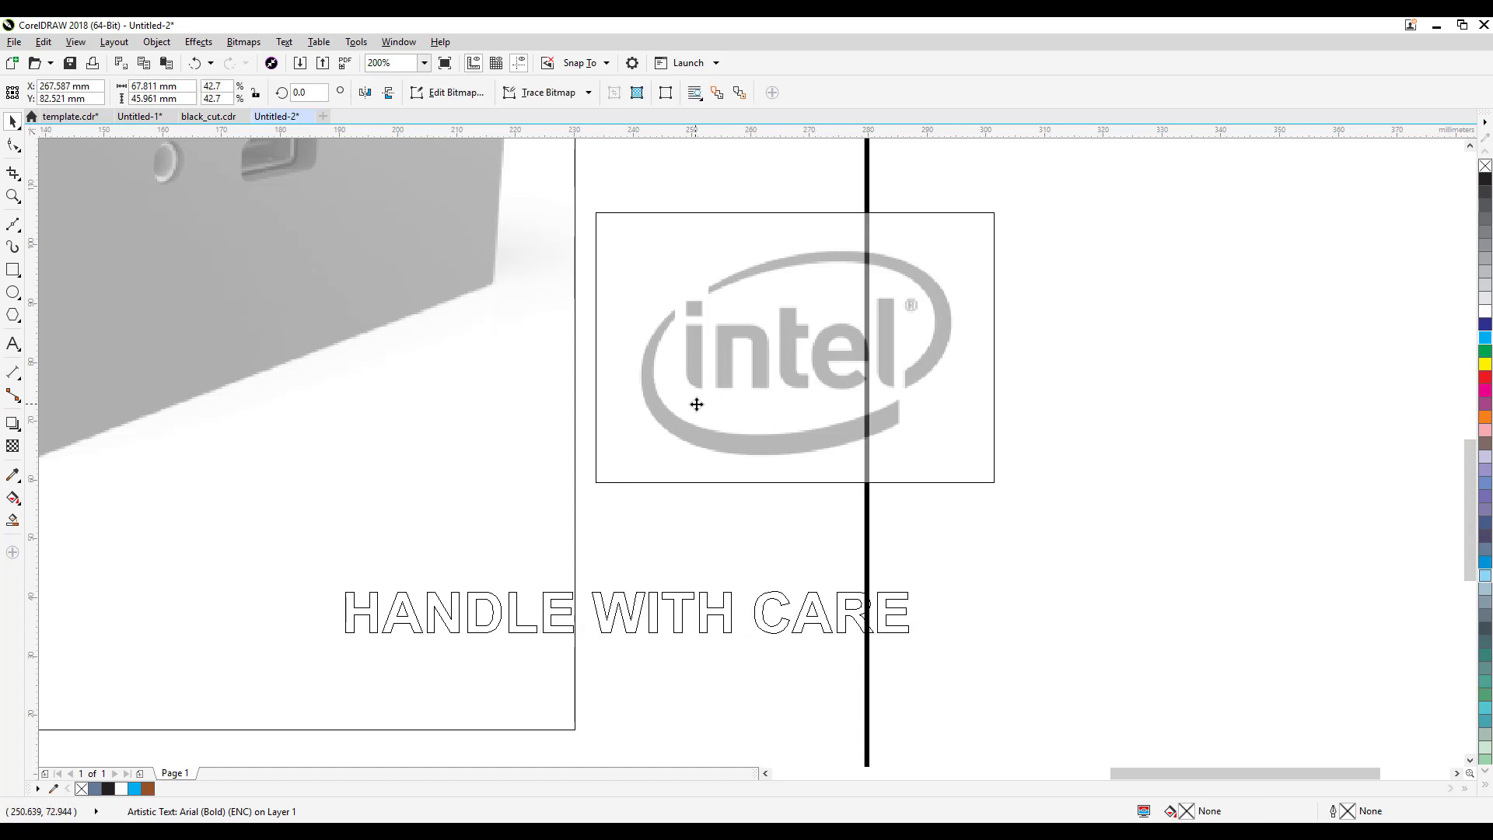
click(1082, 500)
scroll(1011, 556, down, 1)
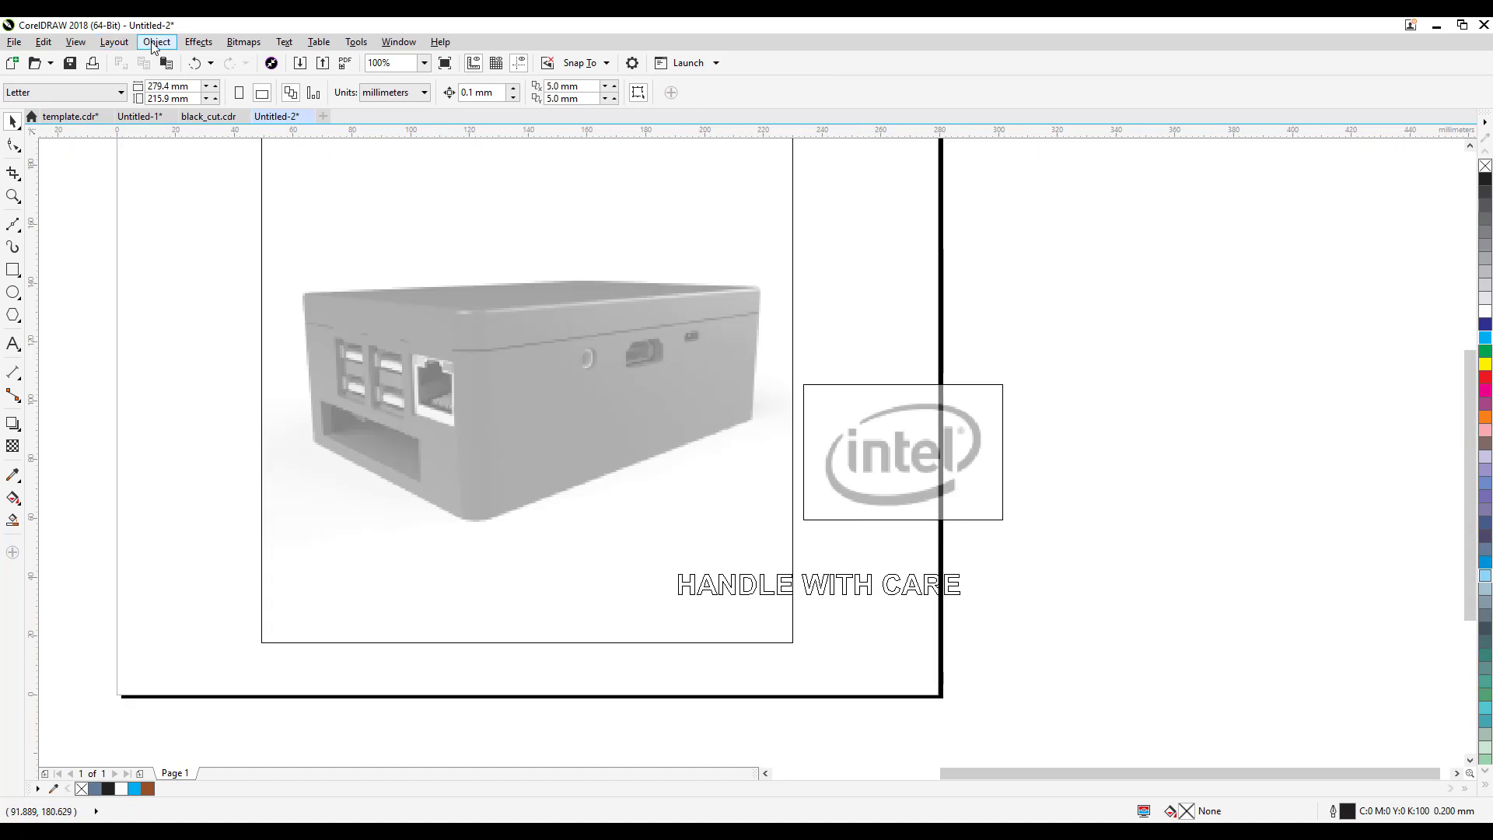
click(77, 44)
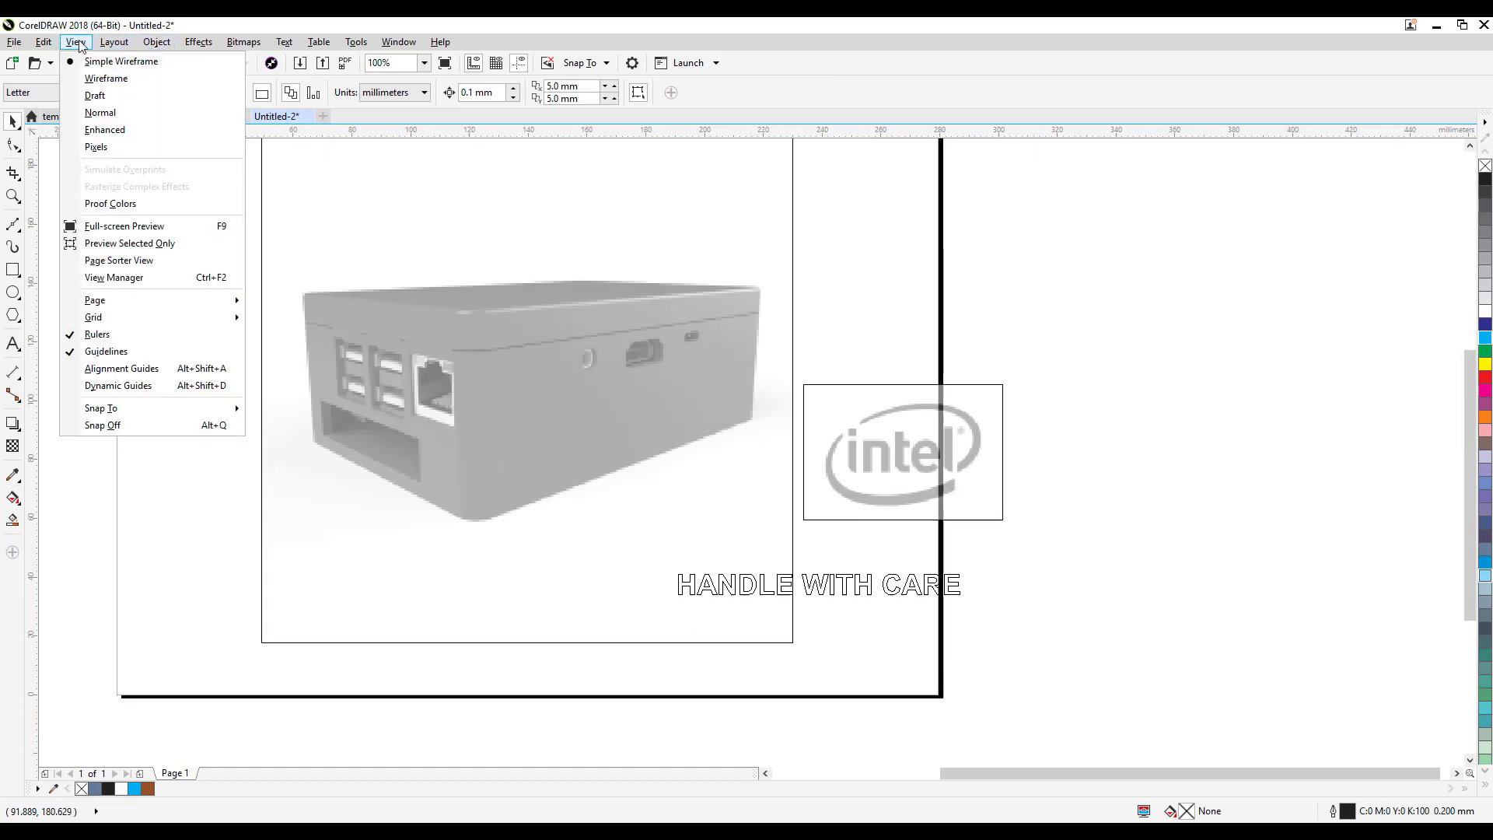
click(104, 130)
Zoom in on the case area and drag the Intel logo toward the case.
drag(1030, 411, 1098, 436)
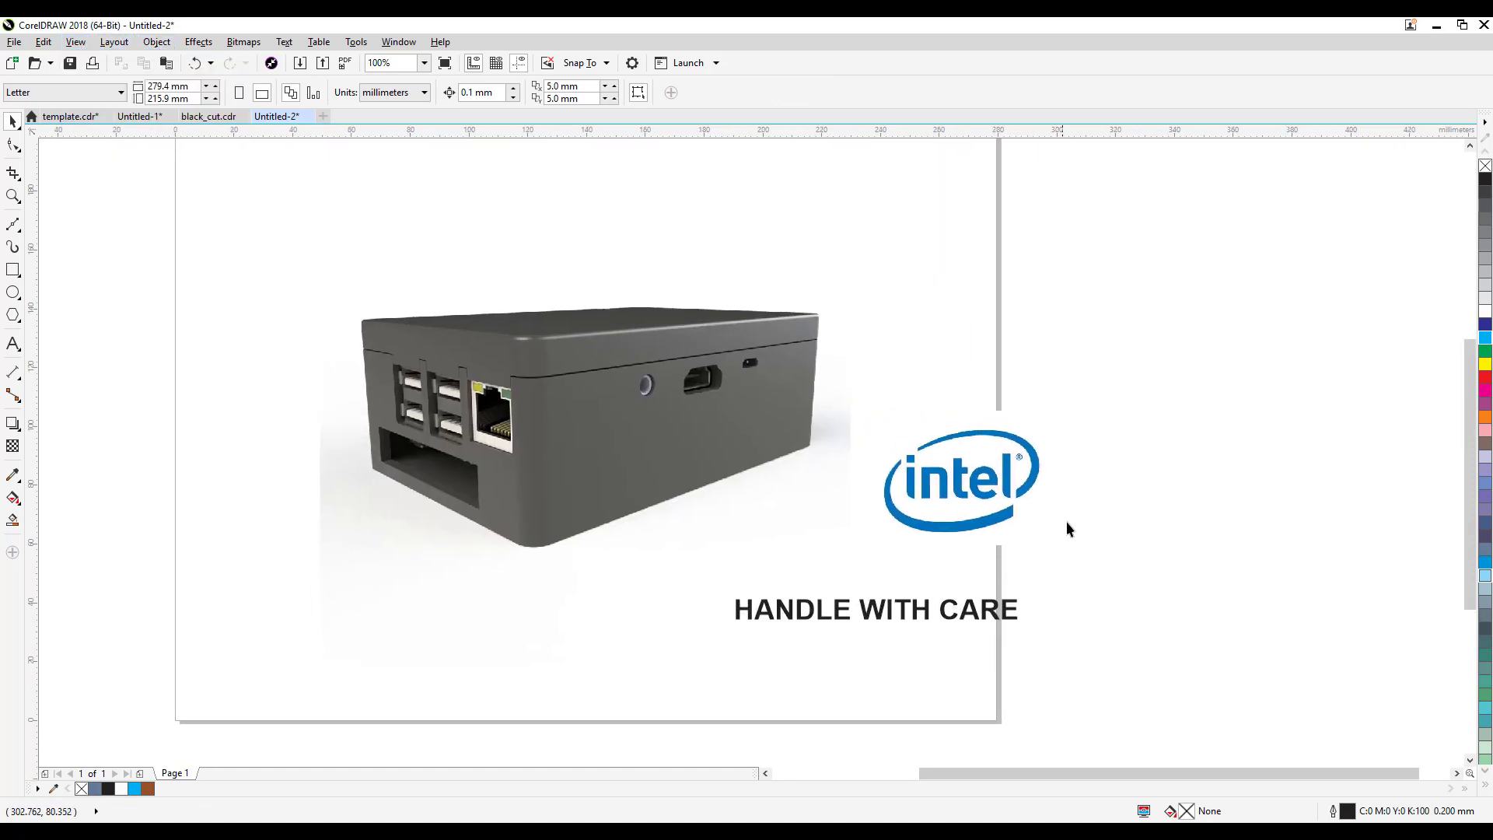
drag(1067, 528, 1133, 510)
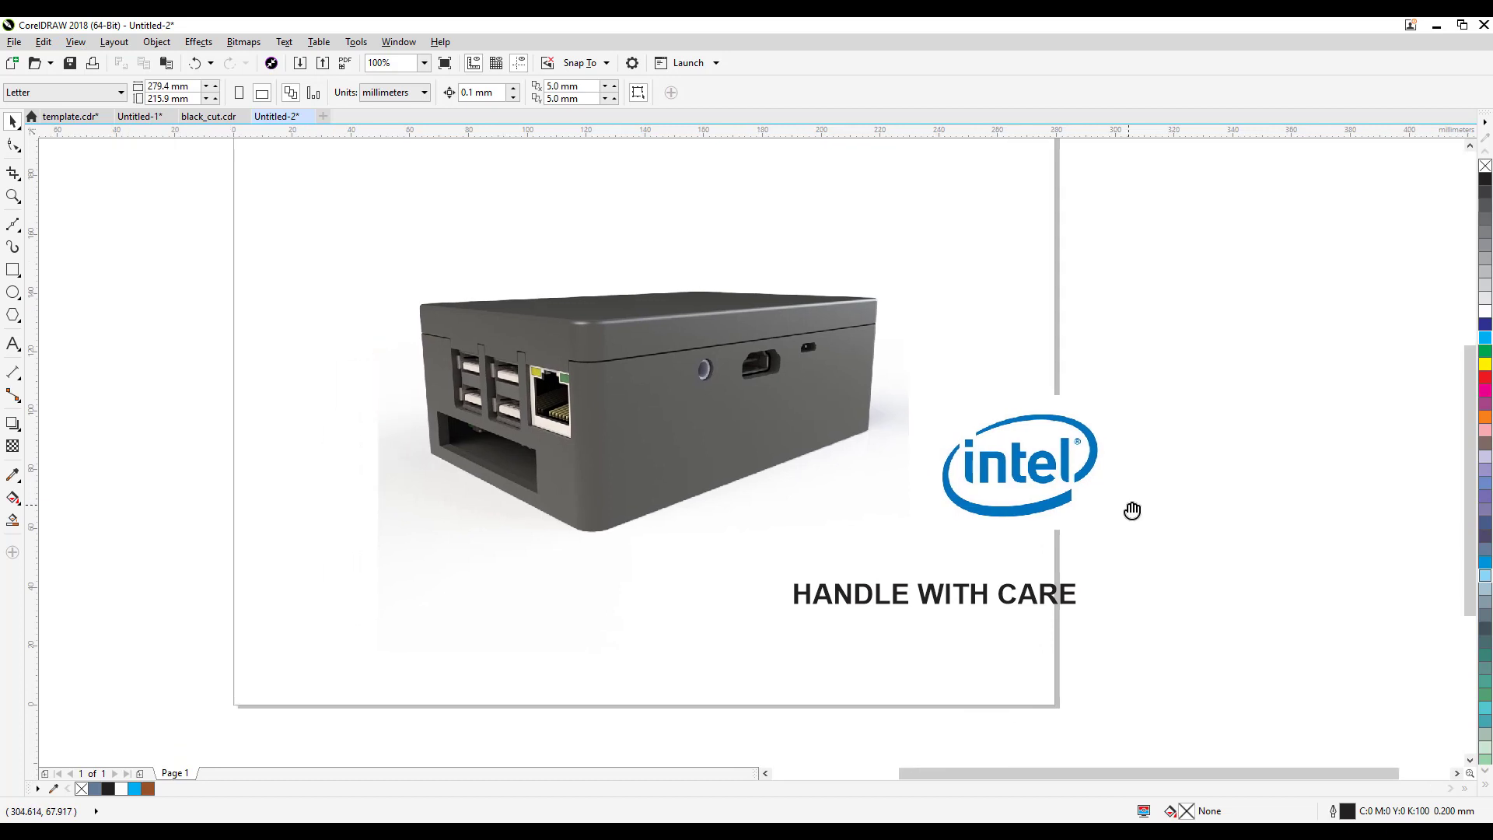
click(13, 196)
drag(350, 224, 1164, 656)
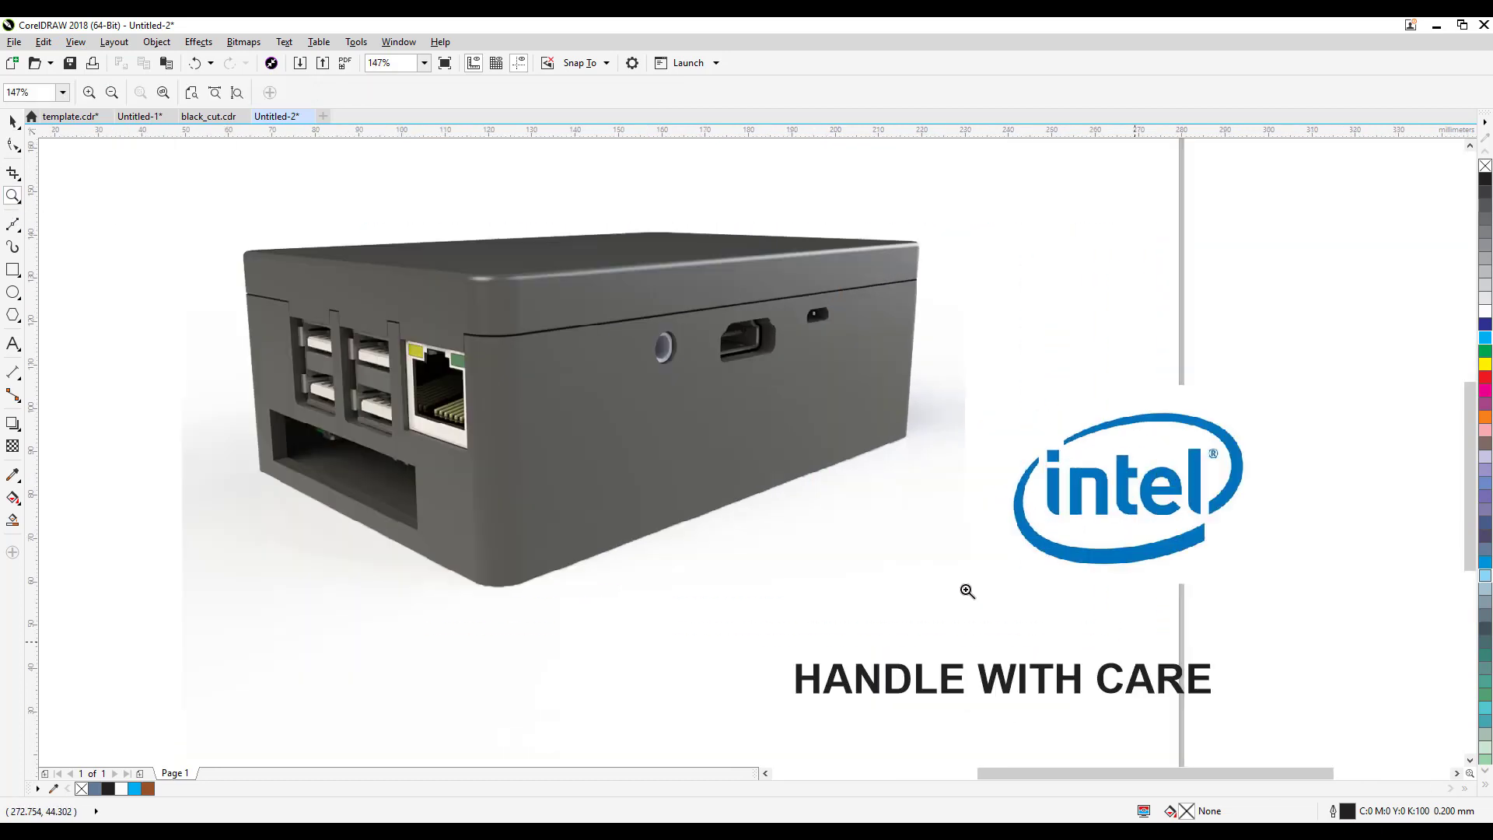
click(14, 120)
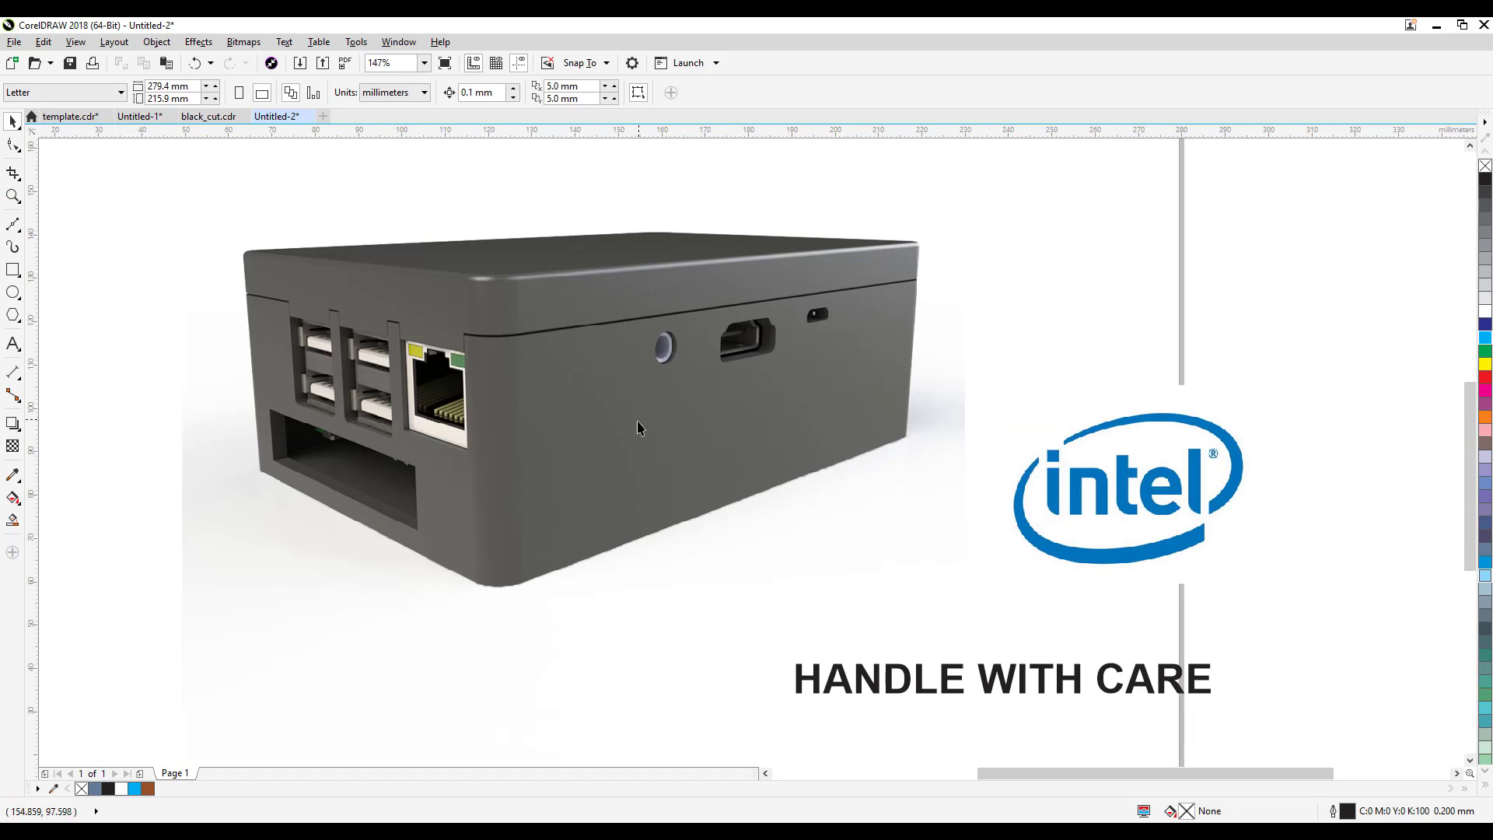
click(1214, 504)
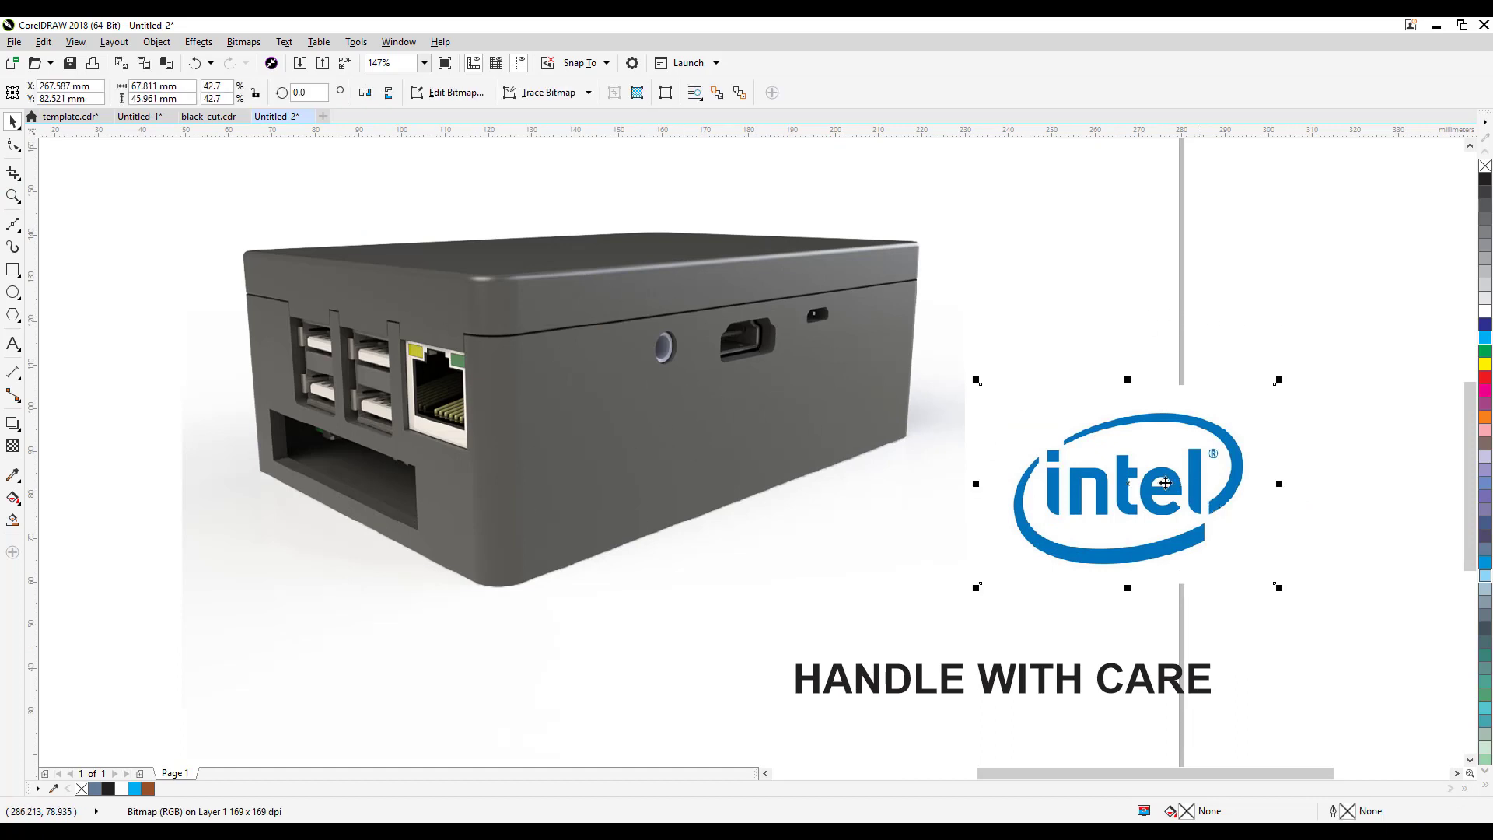
mouse_move(1213, 504)
mouse_down()
mouse_move(1003, 516)
mouse_move(1082, 476)
mouse_up()
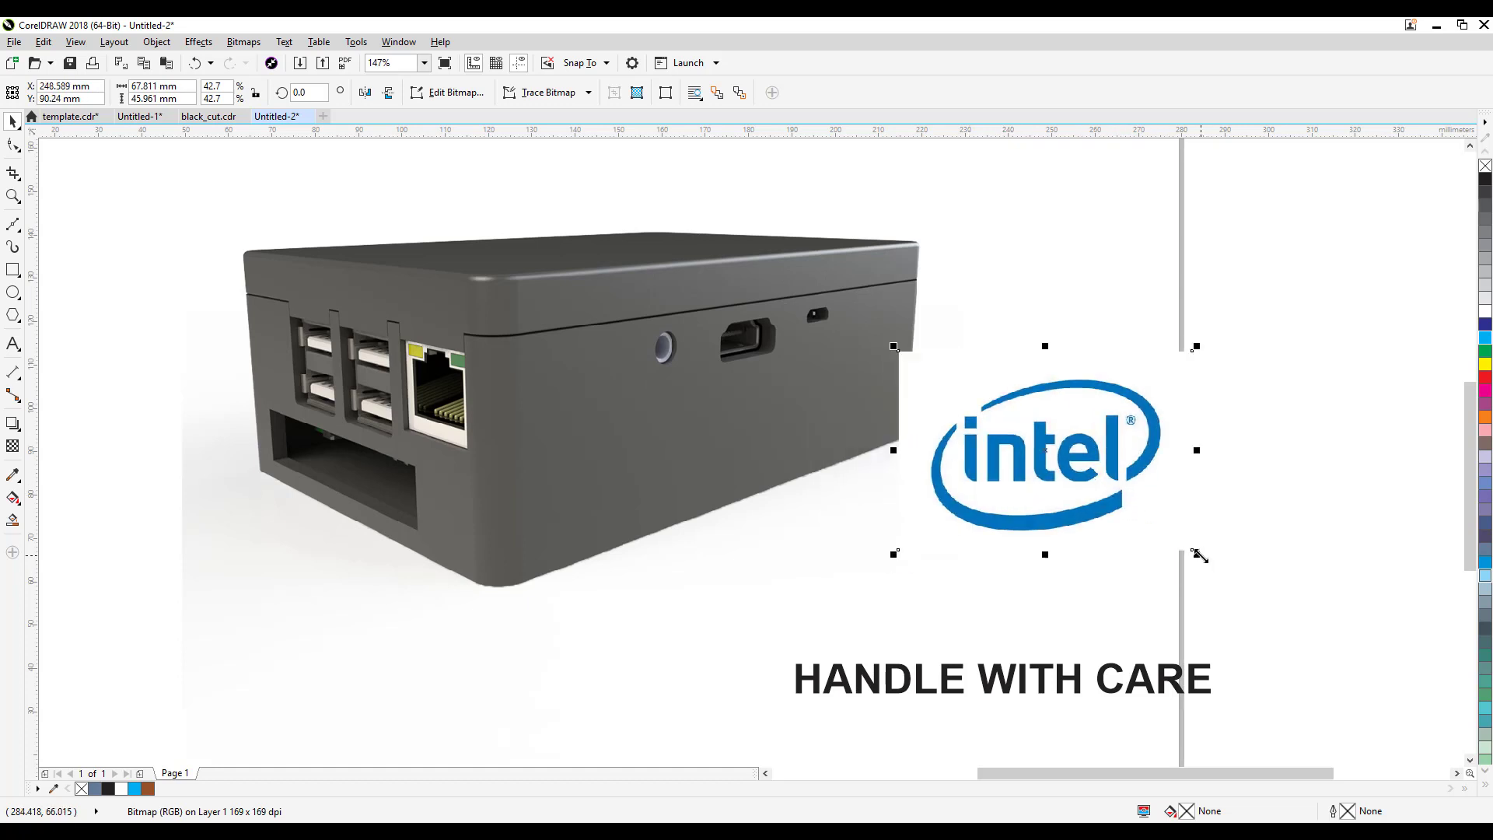
drag(1050, 440, 921, 434)
drag(1018, 481, 1148, 479)
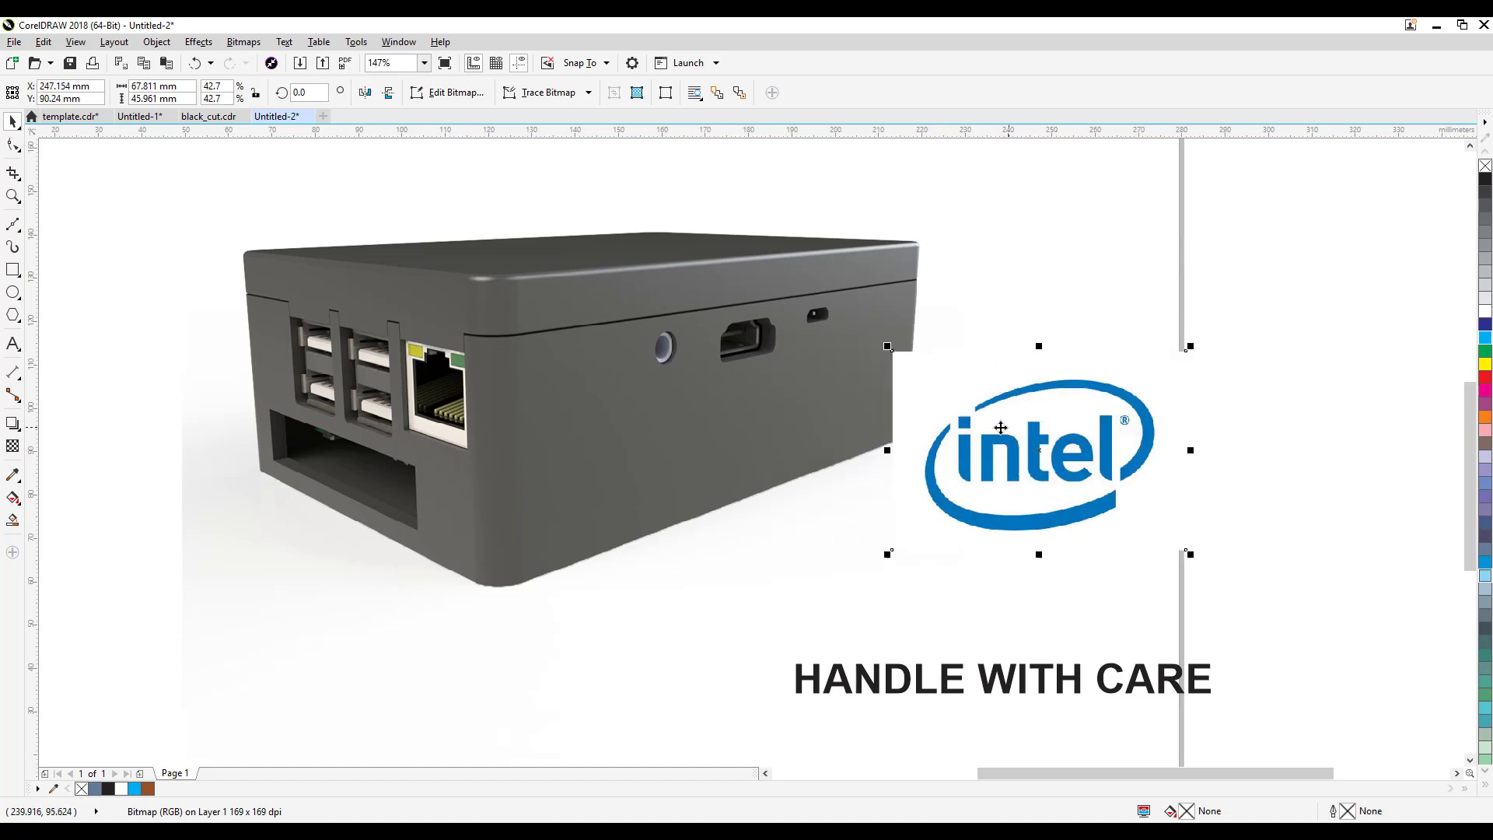
Place the logo on the case's front face, shrunk proportionally to about 30%.
click(1281, 427)
click(945, 470)
drag(1056, 476, 687, 489)
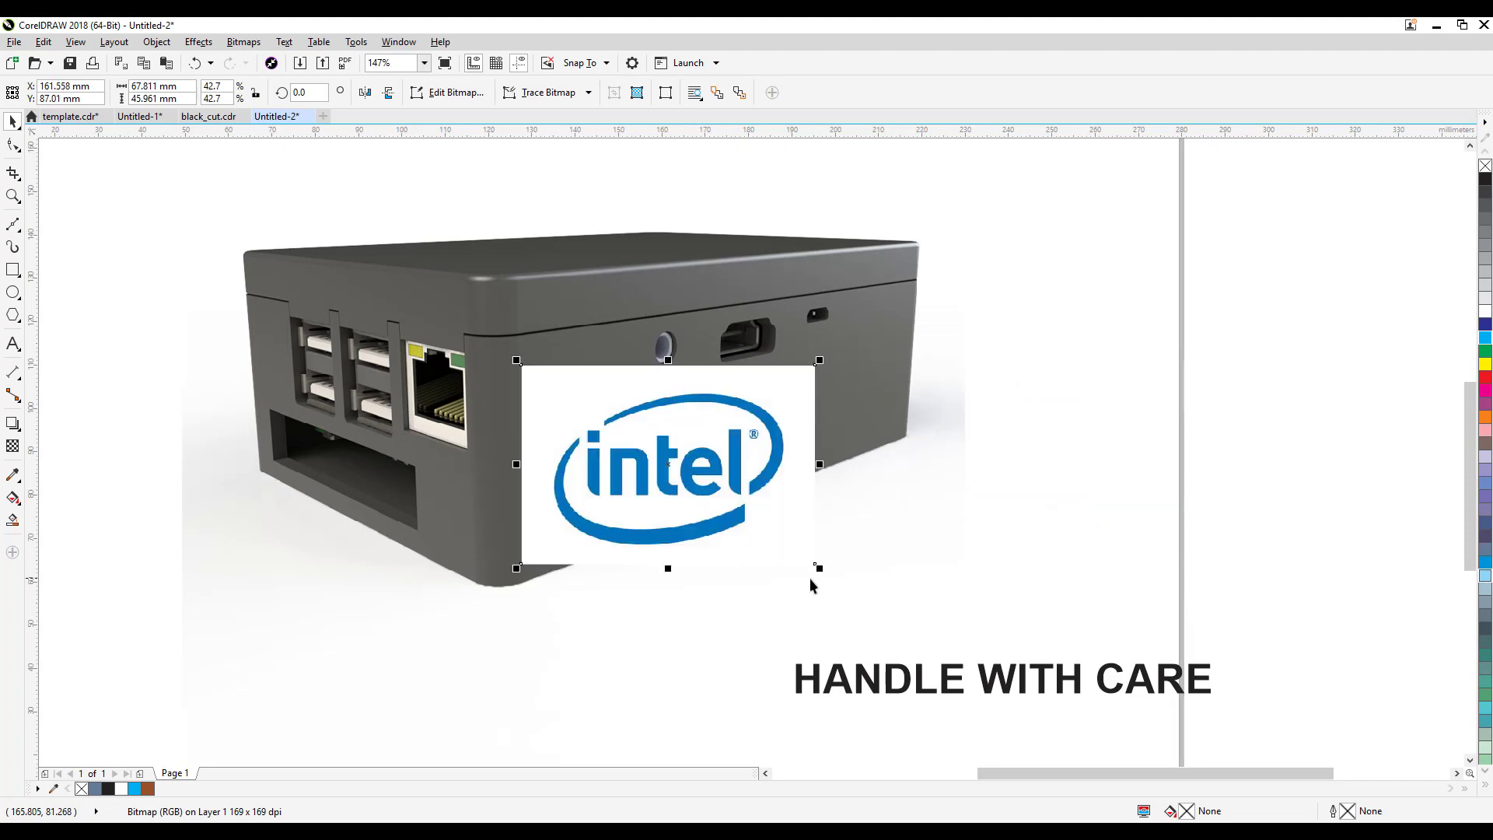
mouse_move(818, 569)
mouse_down()
mouse_move(732, 509)
mouse_move(667, 531)
mouse_move(671, 510)
mouse_up()
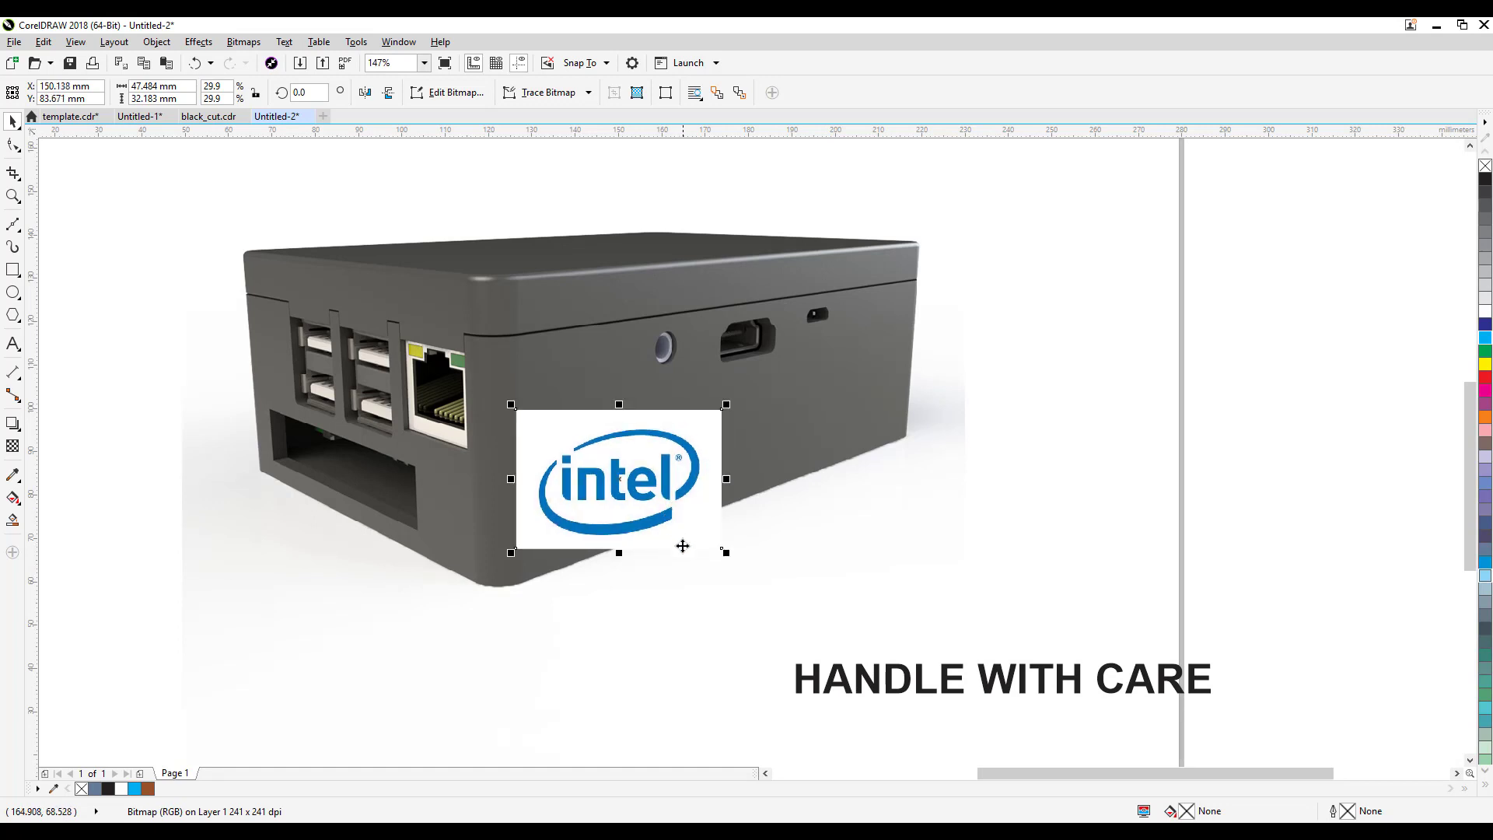
Try rotating the logo about 15 degrees, then undo the rotation.
drag(727, 551, 769, 532)
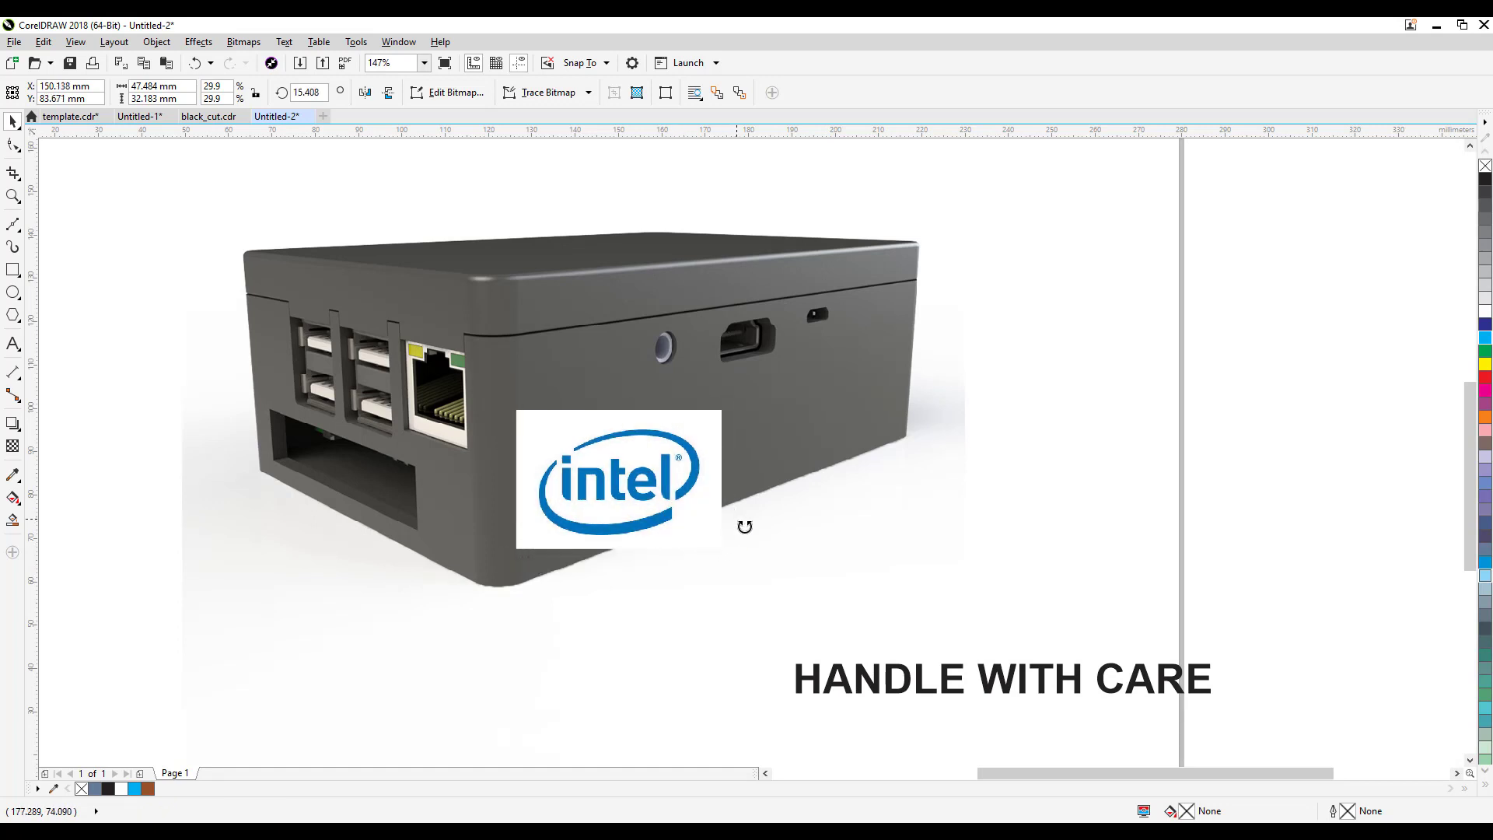
drag(661, 504, 669, 473)
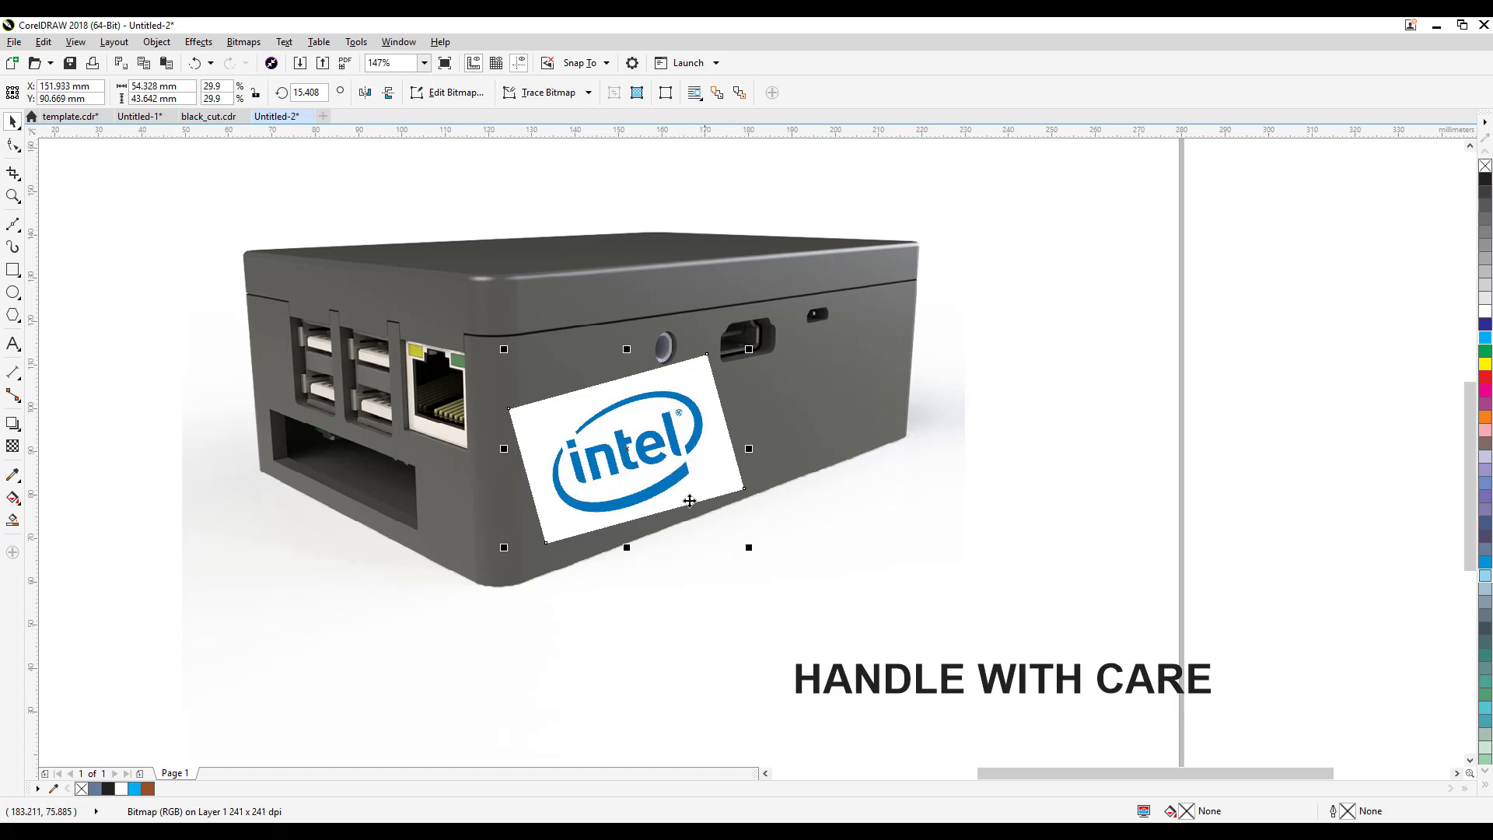
key(ctrl+z)
key(ctrl+z)
Try and undo a skew, then lower the upright logo on the case face.
drag(696, 480, 852, 447)
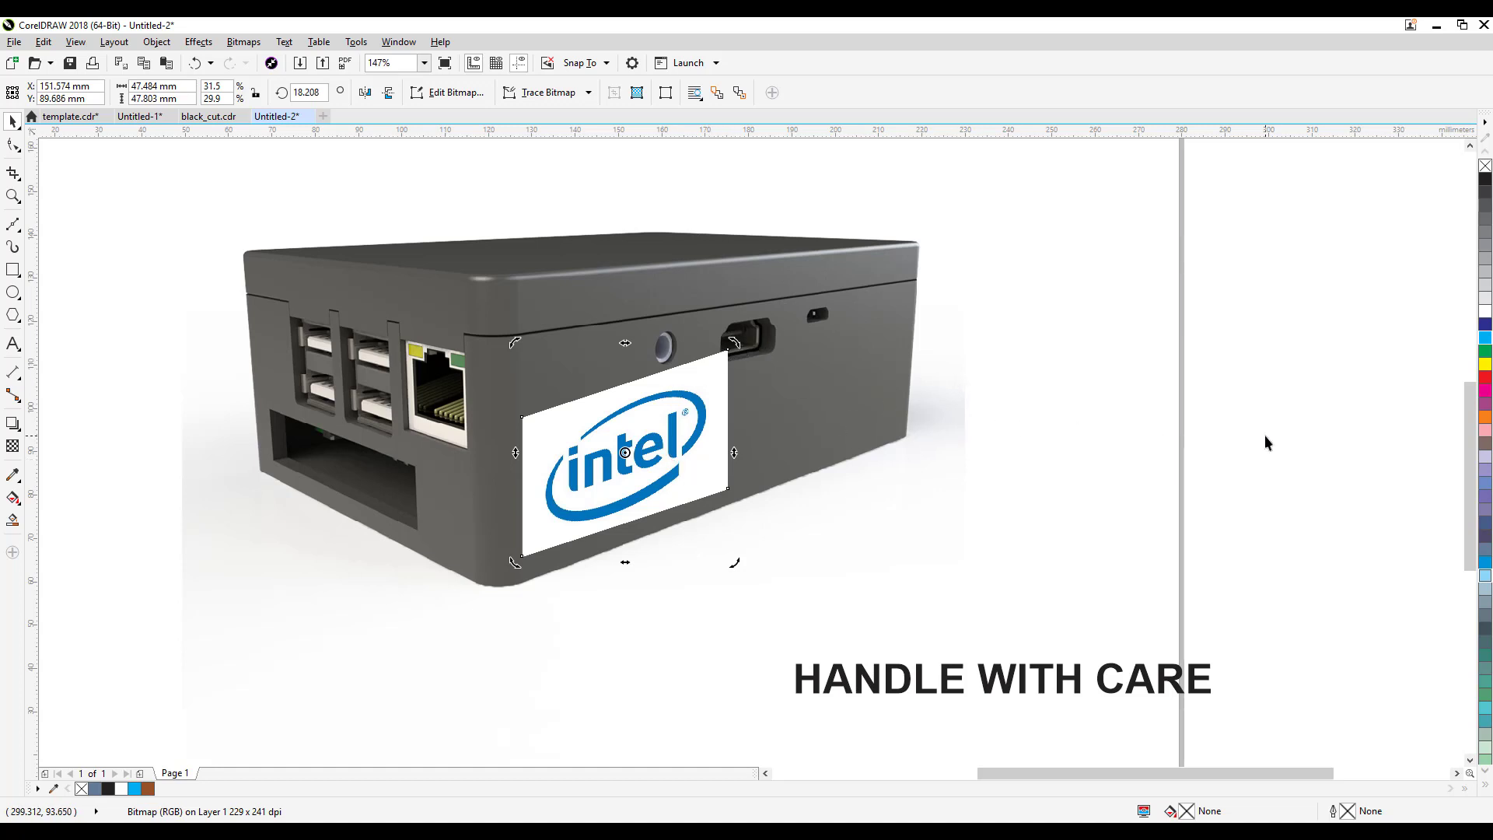
key(ctrl+z)
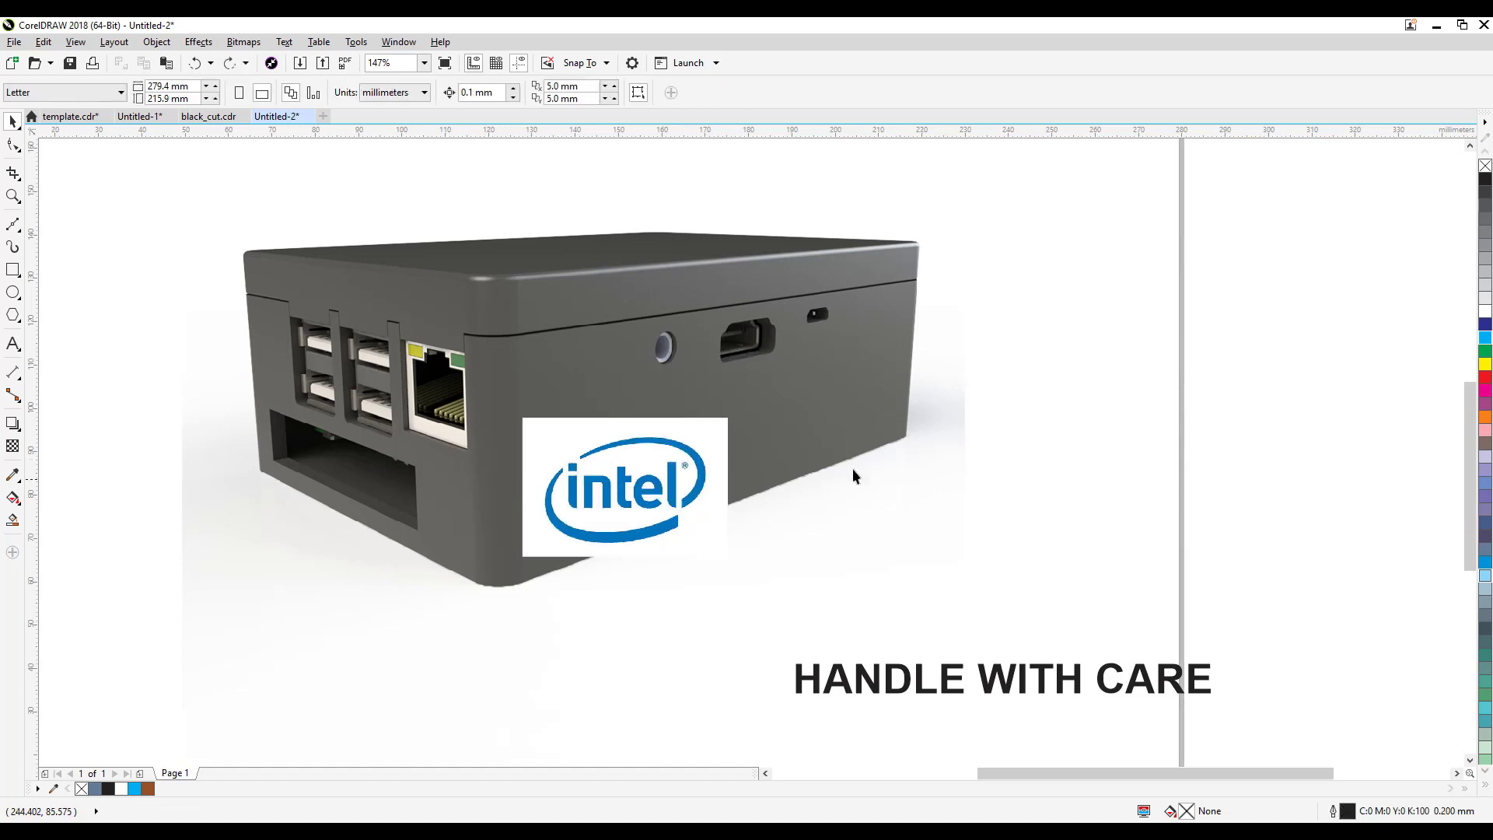
mouse_move(674, 518)
mouse_down()
mouse_move(769, 550)
mouse_move(1114, 462)
mouse_move(1061, 412)
mouse_move(656, 541)
mouse_up()
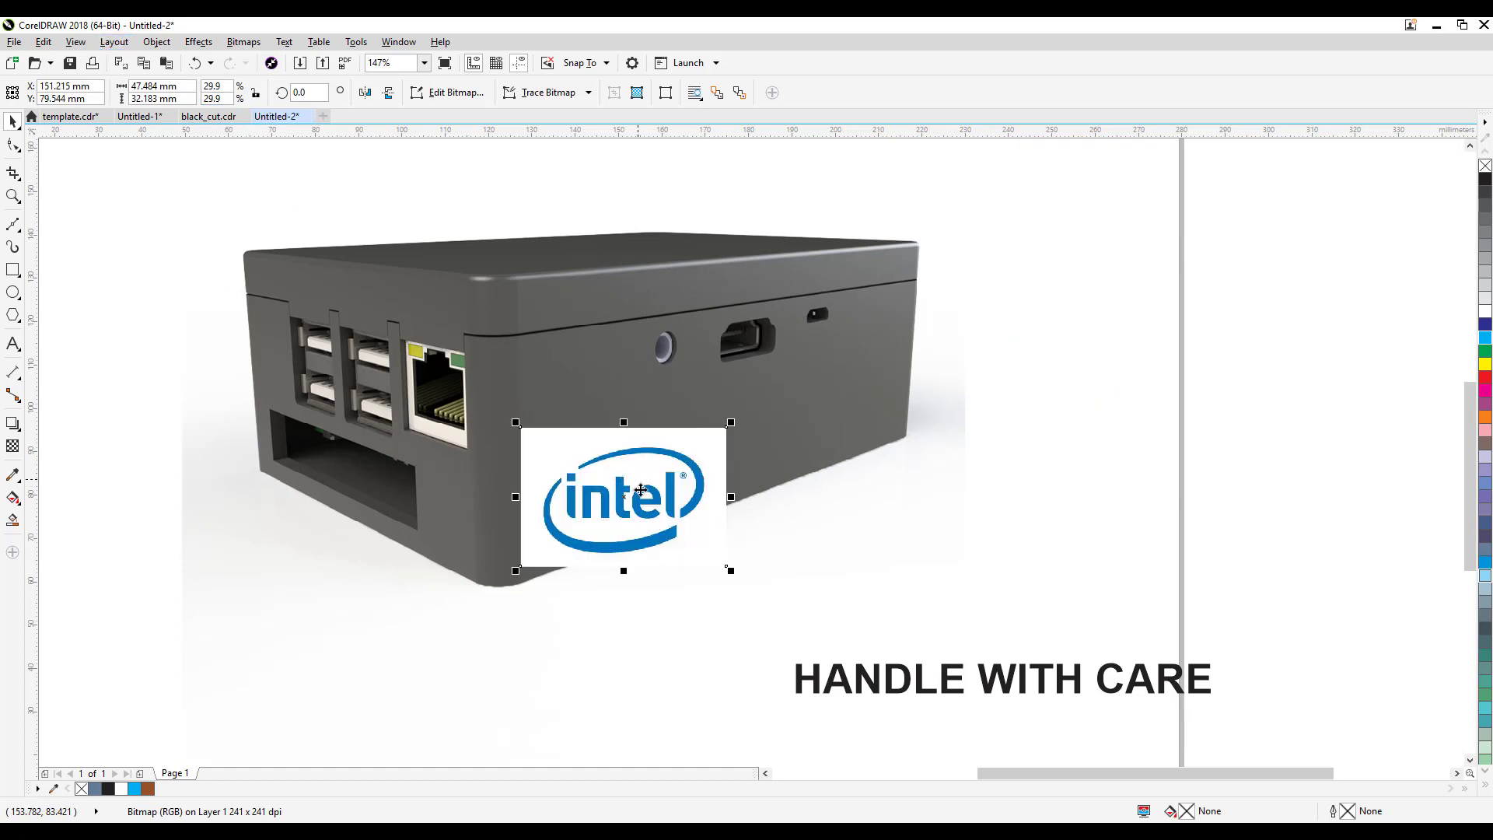
drag(649, 535, 649, 531)
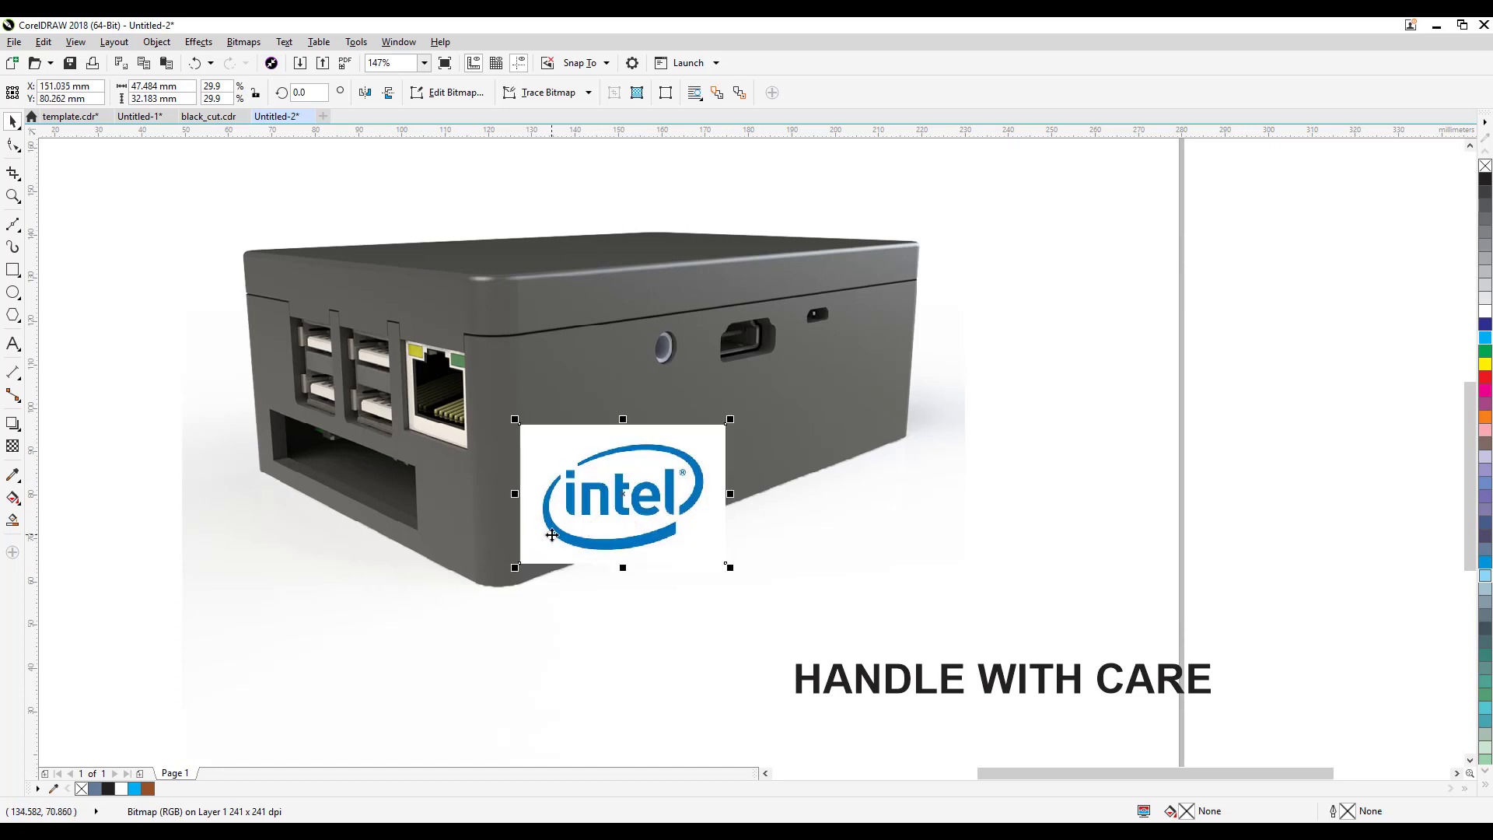
Add Perspective to the logo and angle its right corners upward.
click(198, 42)
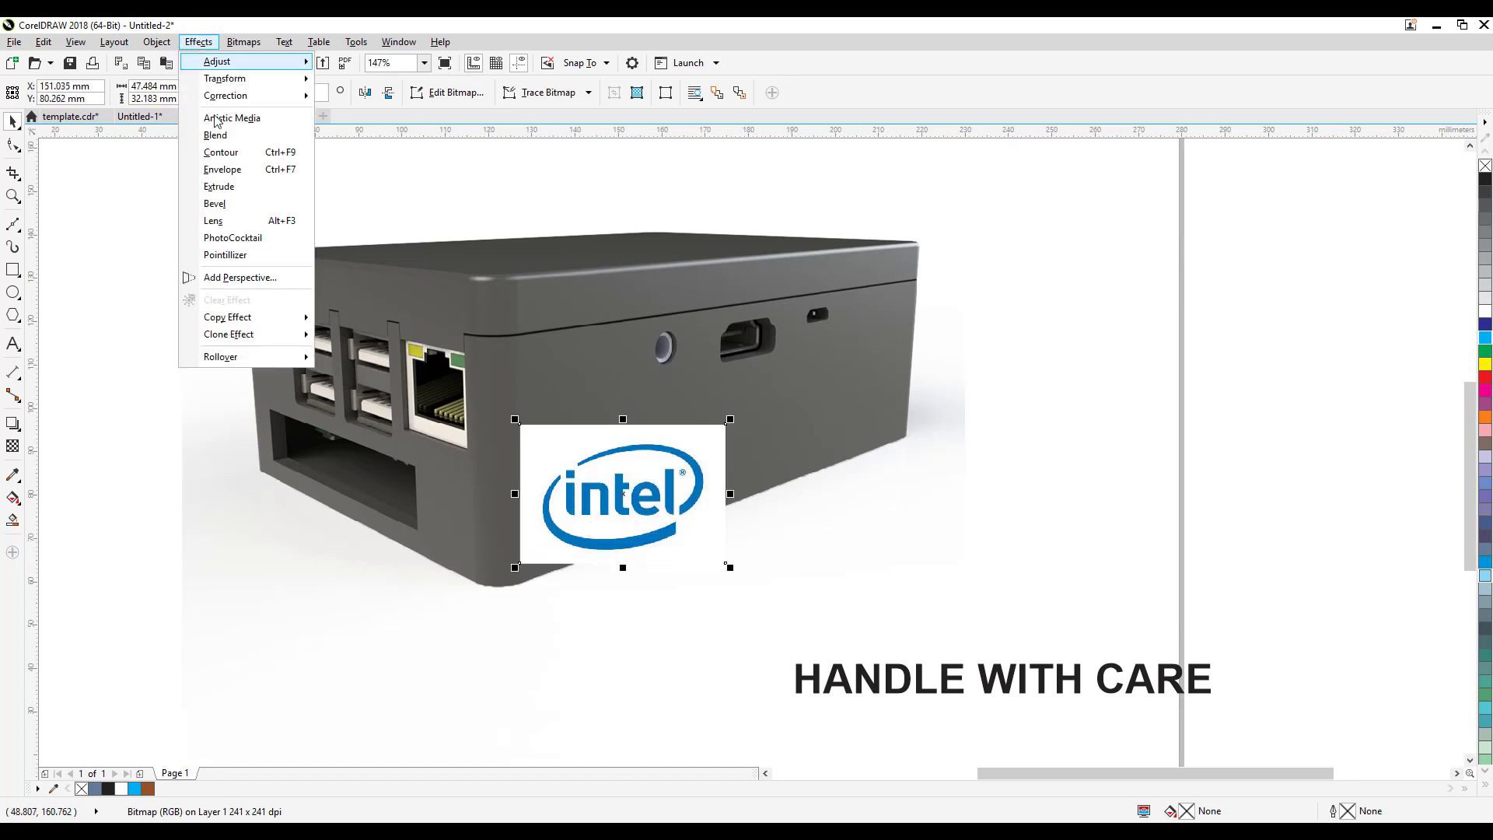
click(265, 284)
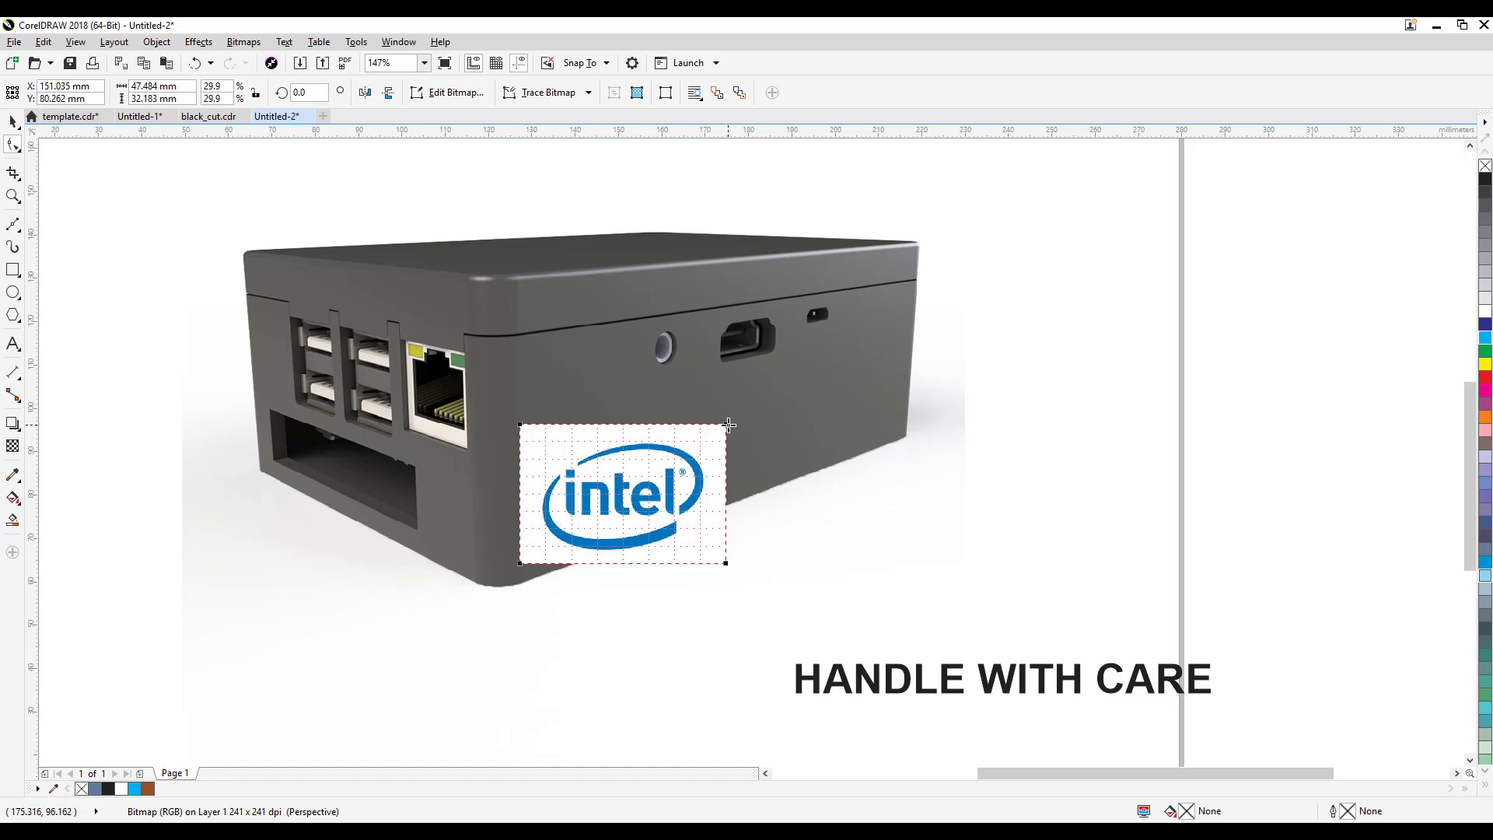
drag(726, 426, 724, 390)
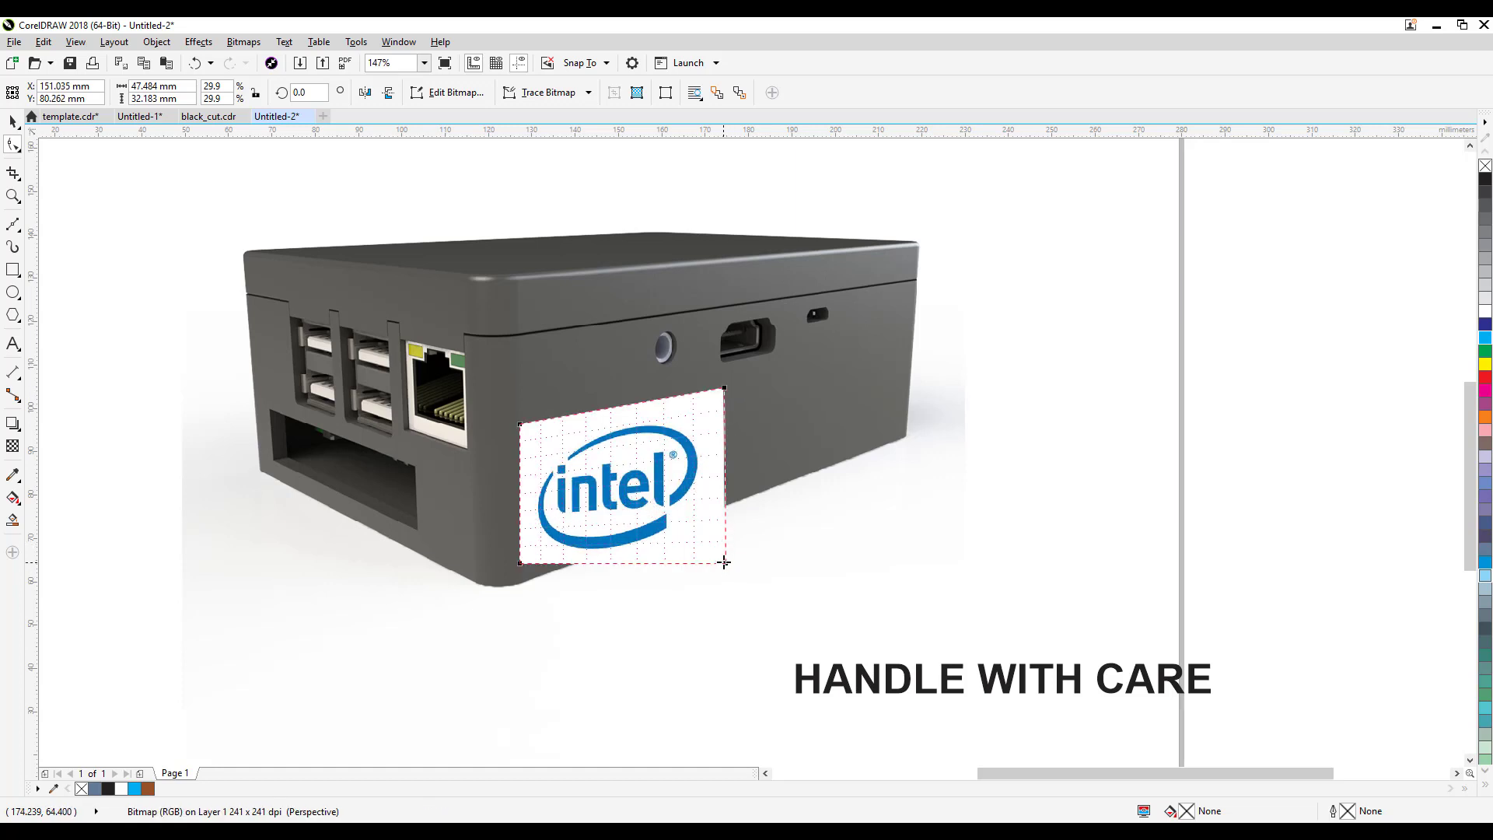
drag(726, 564, 718, 500)
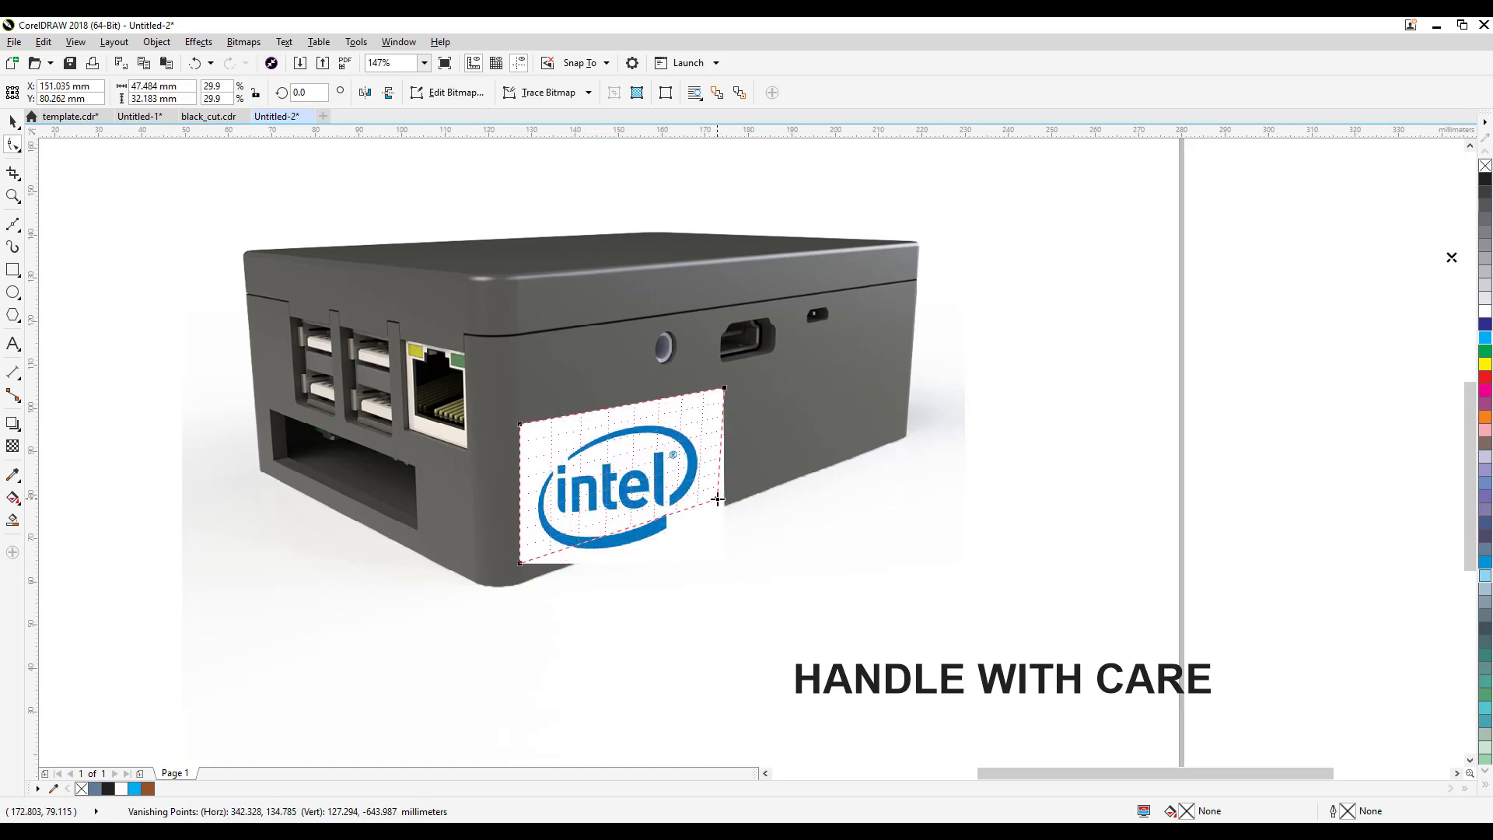
drag(717, 499, 717, 499)
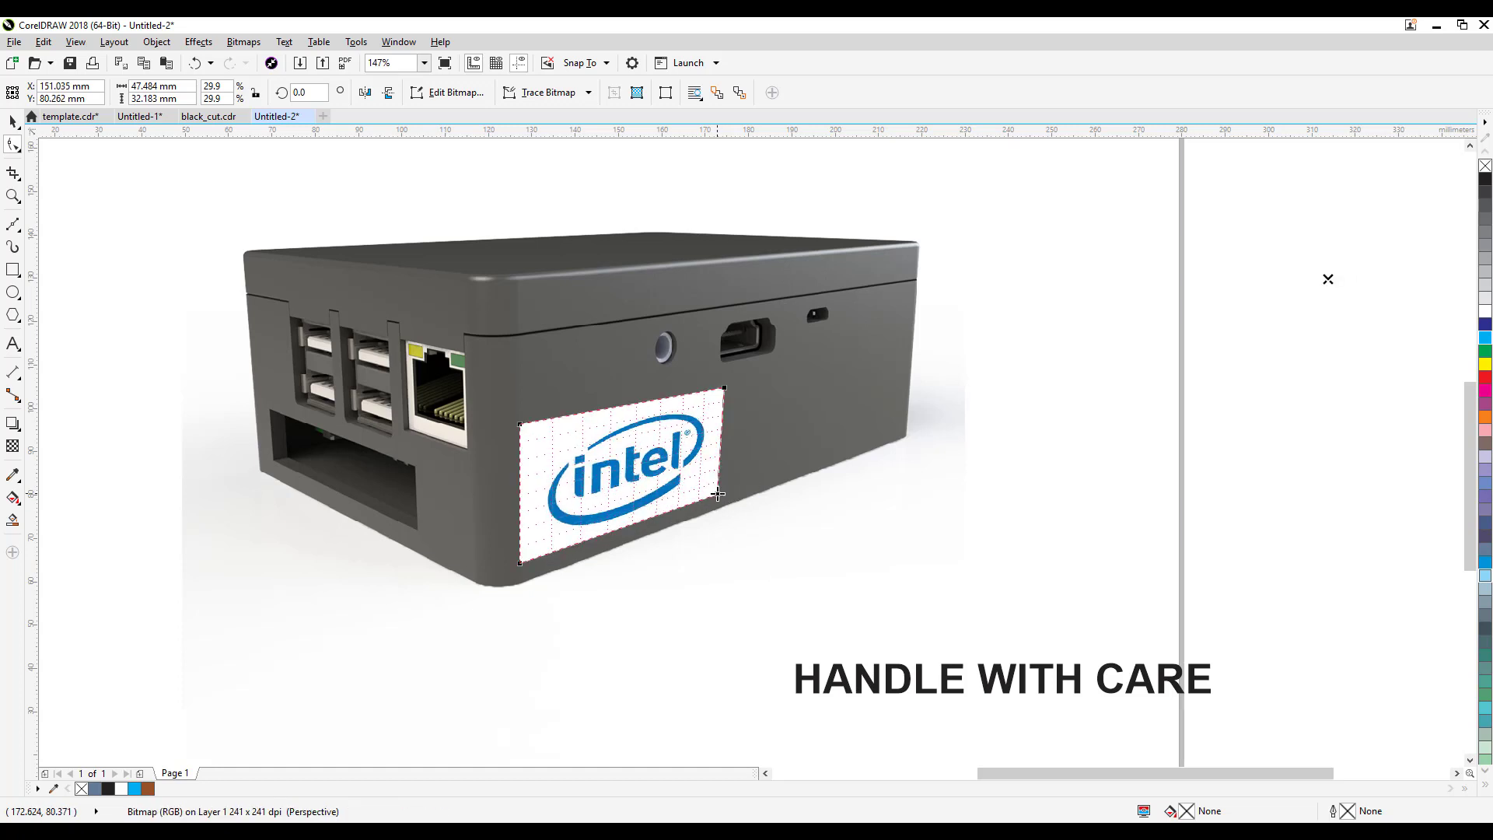
drag(725, 387, 719, 393)
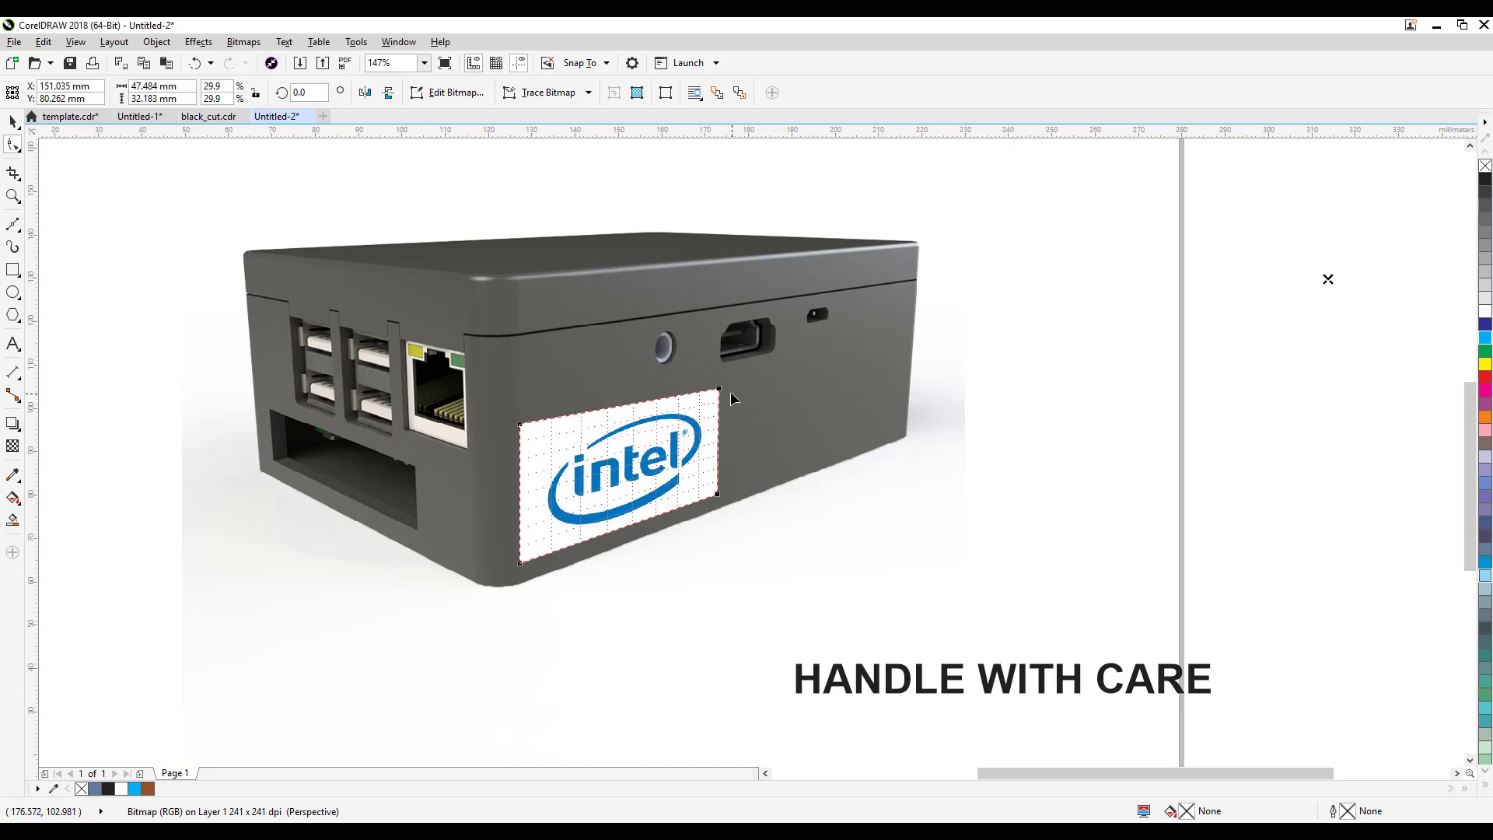
Pull both right corners inward to match the case side, then deselect.
drag(719, 389, 696, 394)
drag(719, 496, 696, 504)
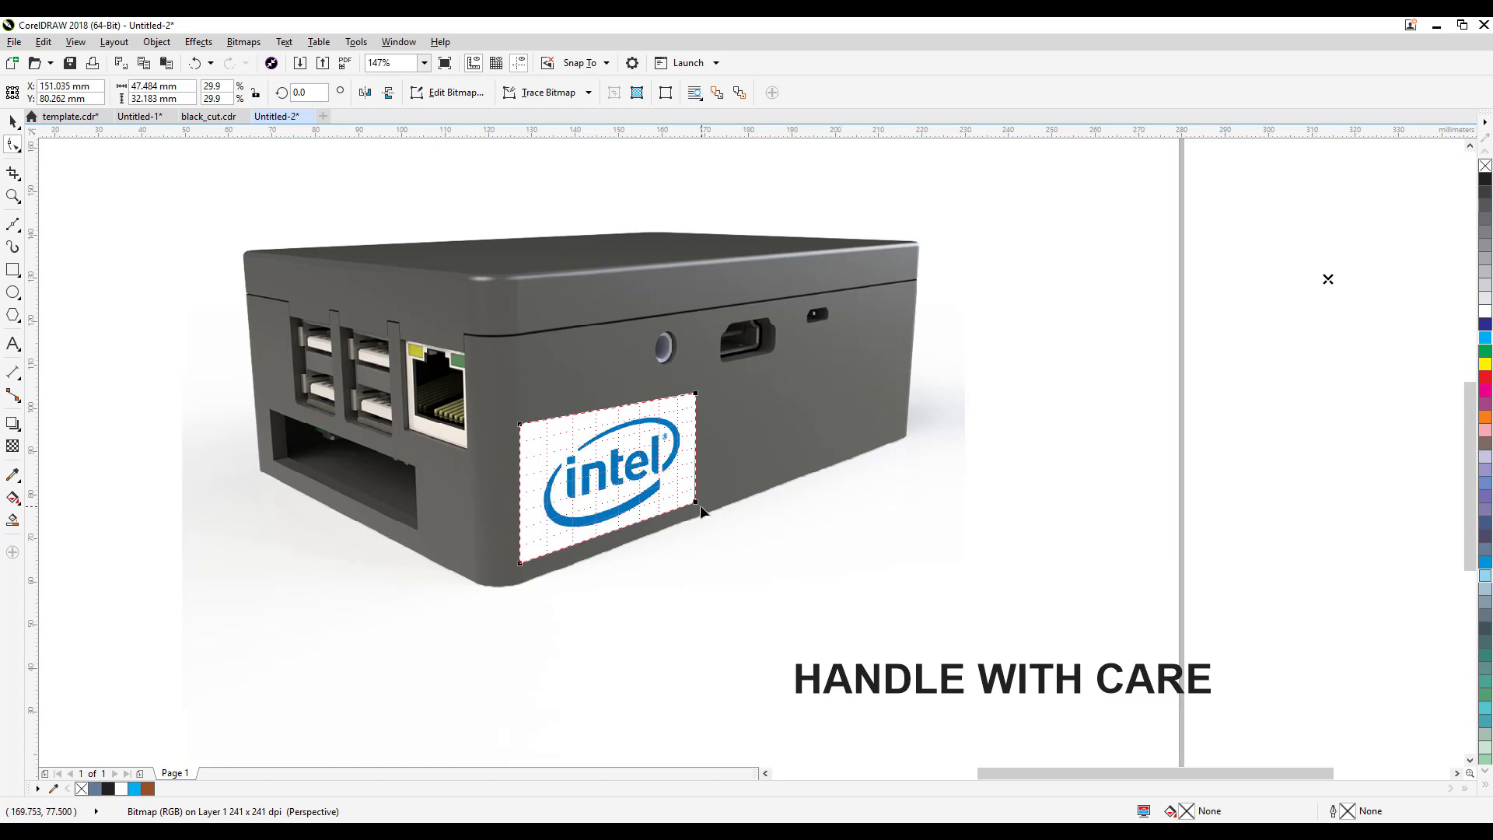
drag(695, 501, 696, 506)
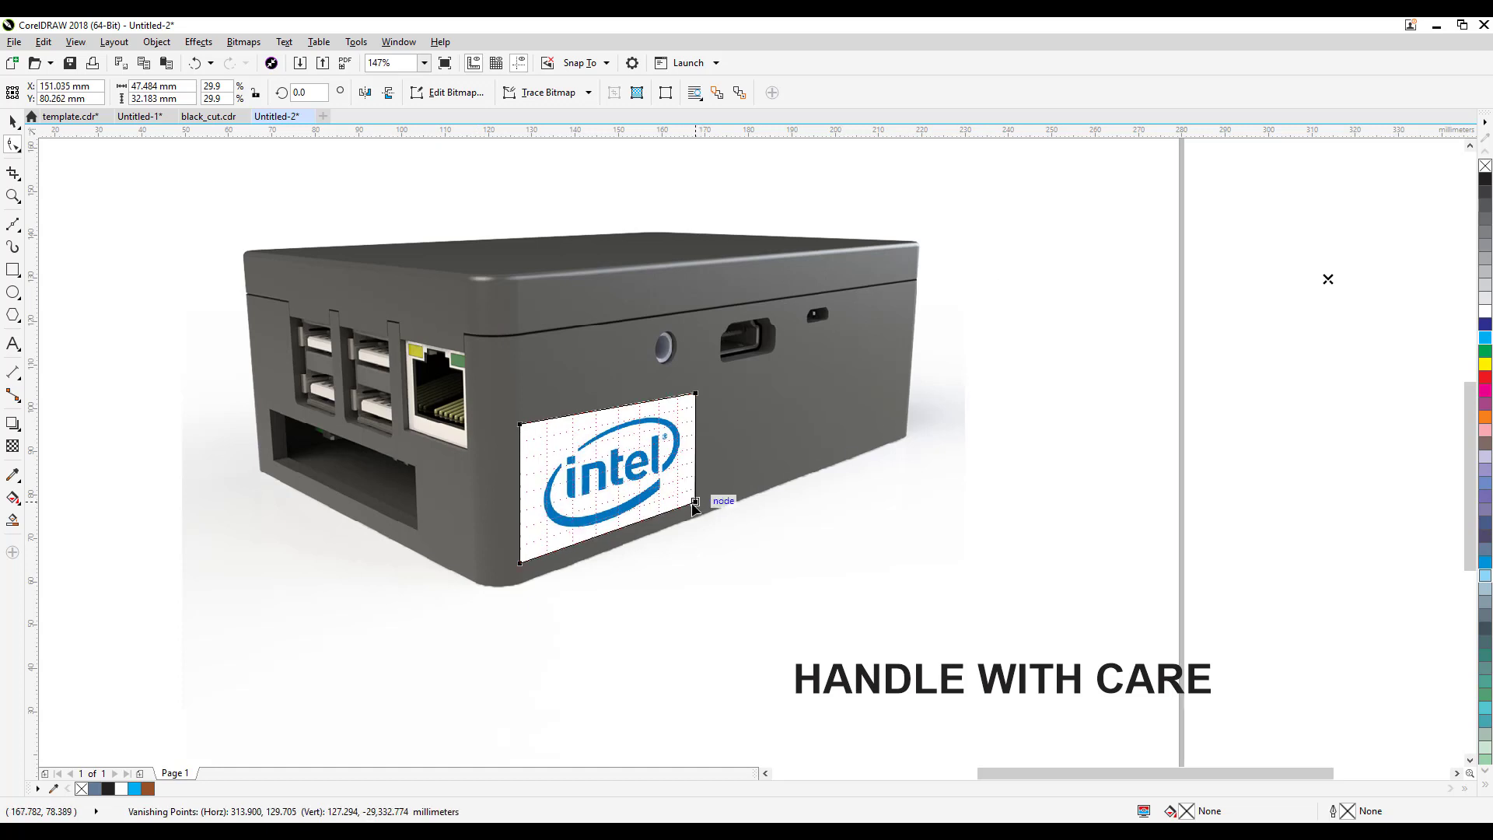
click(10, 121)
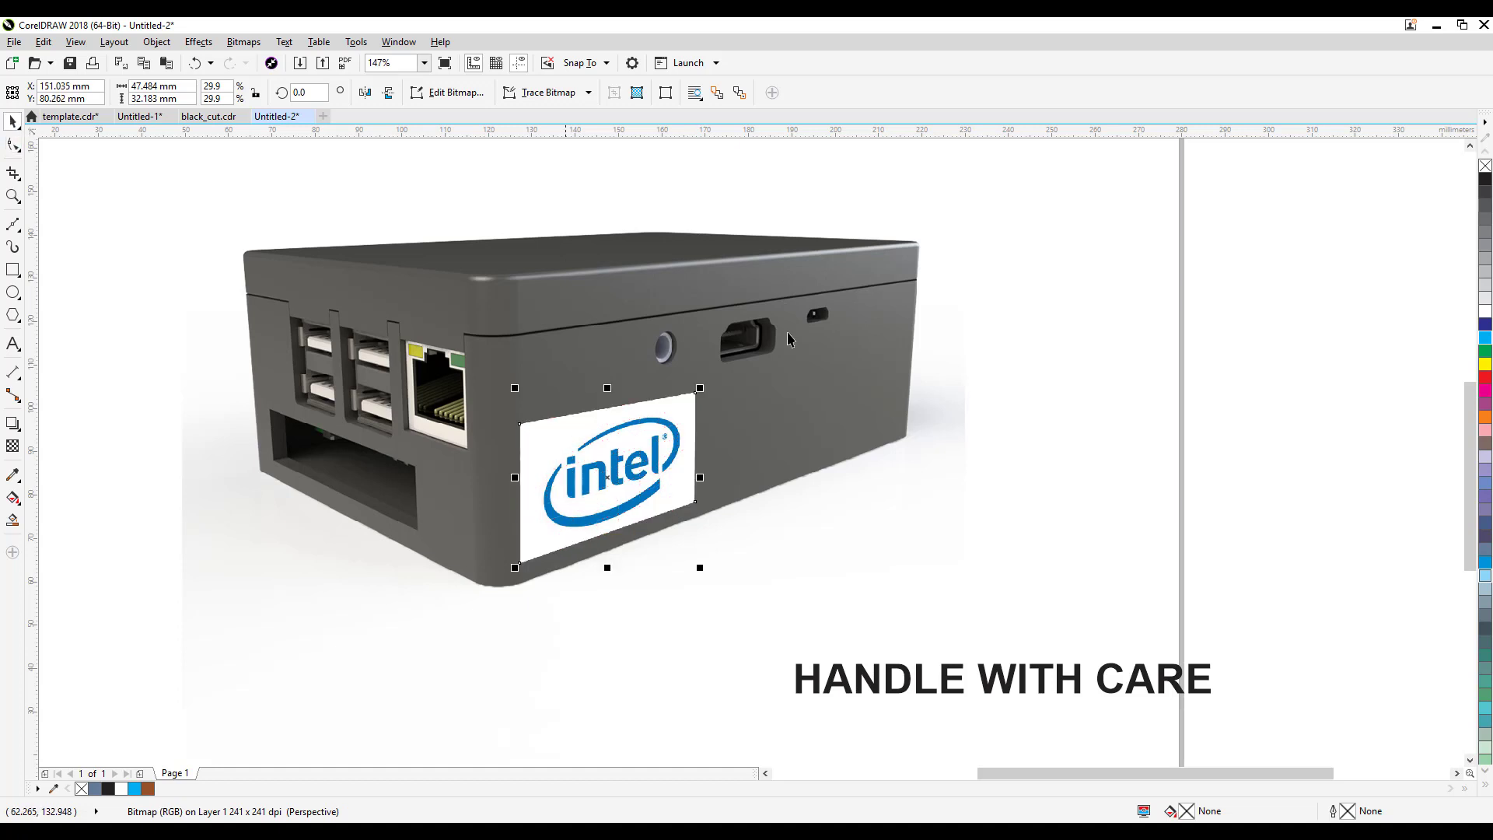
click(1101, 353)
scroll(1099, 370, down, 2)
scroll(1098, 398, up, 2)
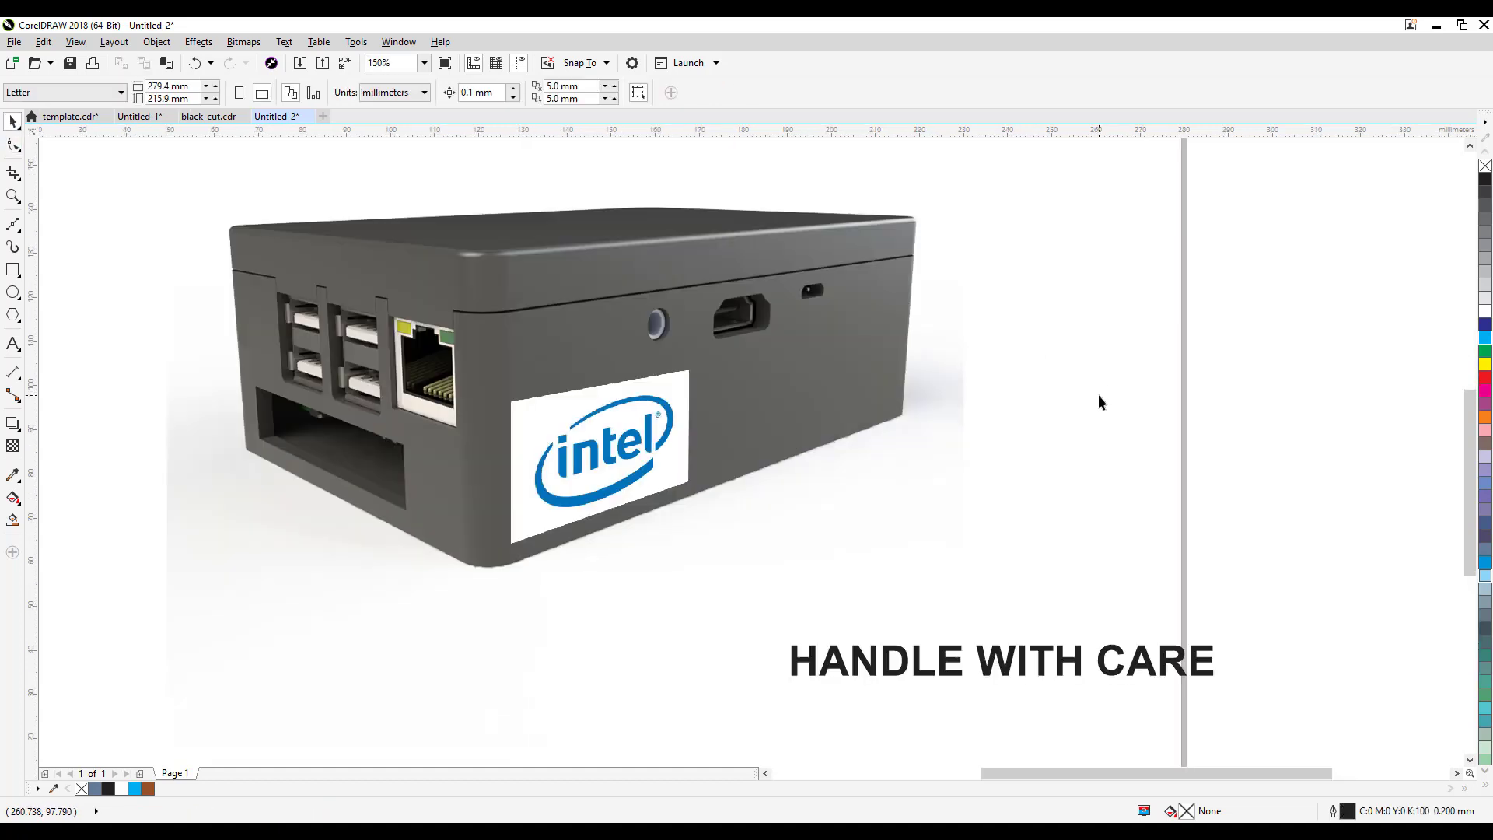
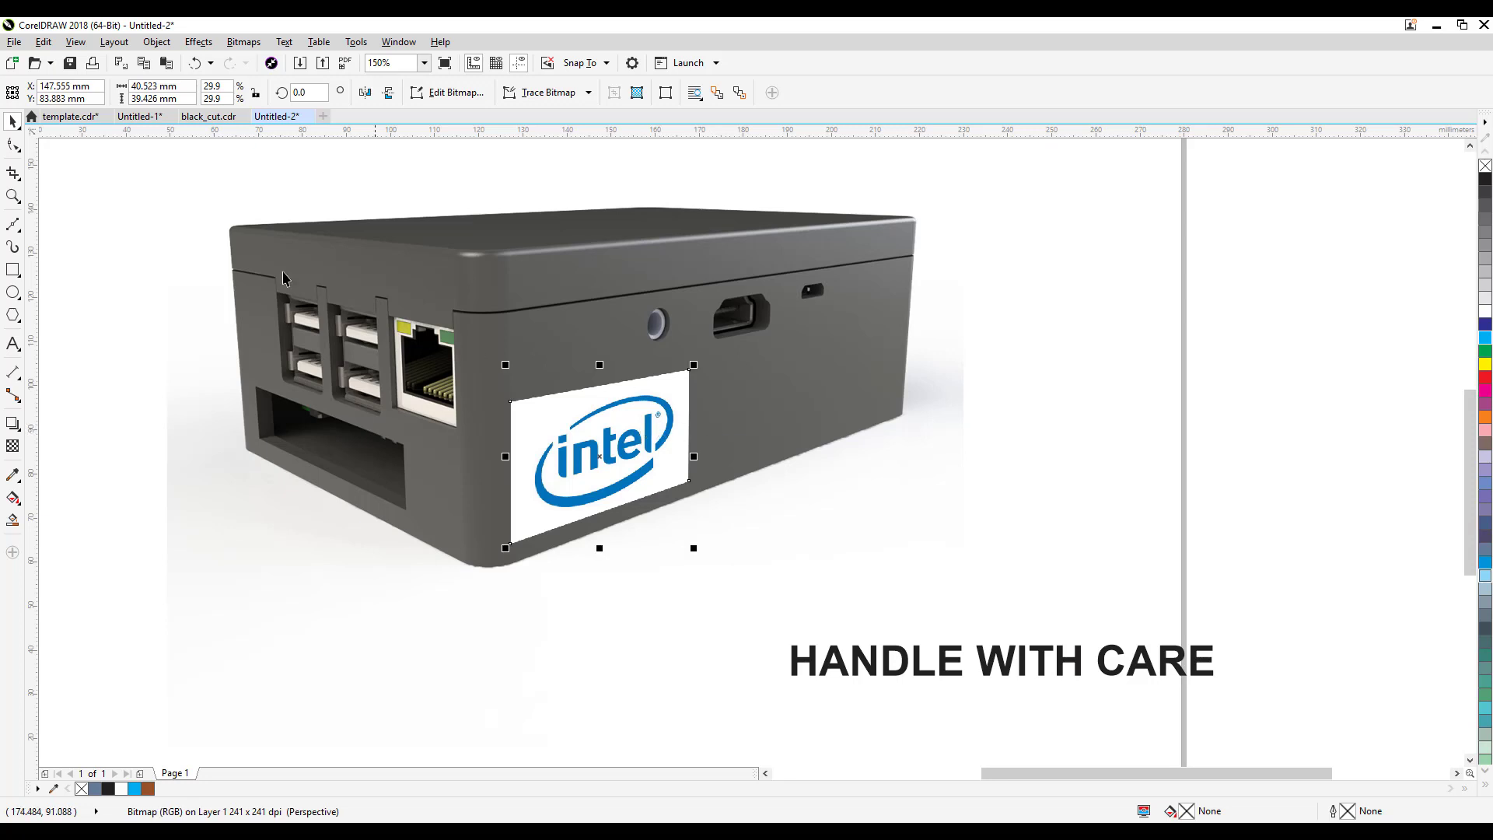
Undo the accidental change to the box photo and reselect the Intel logo.
key(Escape)
click(583, 508)
click(418, 707)
key(ctrl+z)
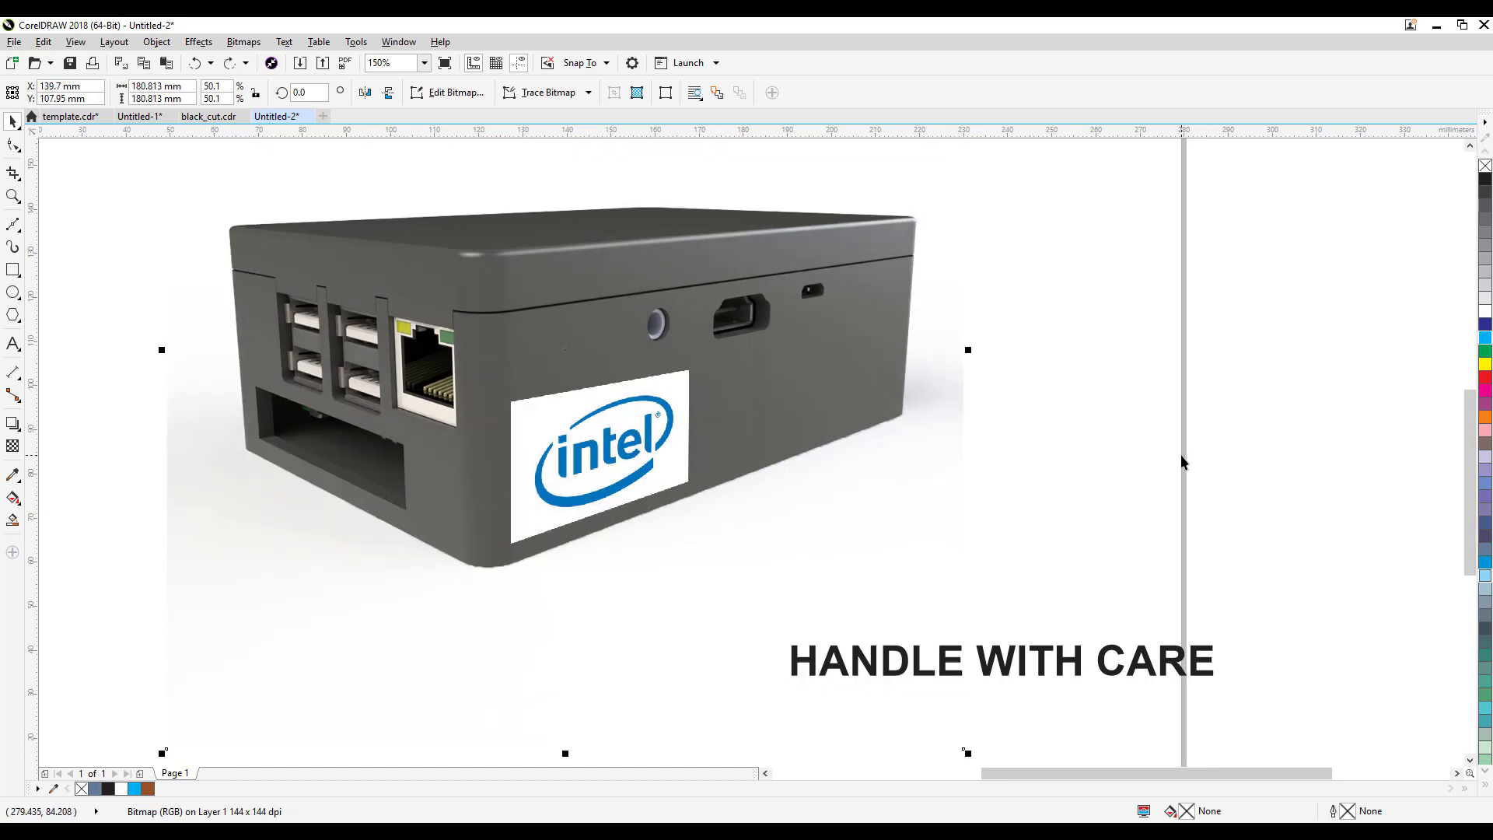
click(1315, 282)
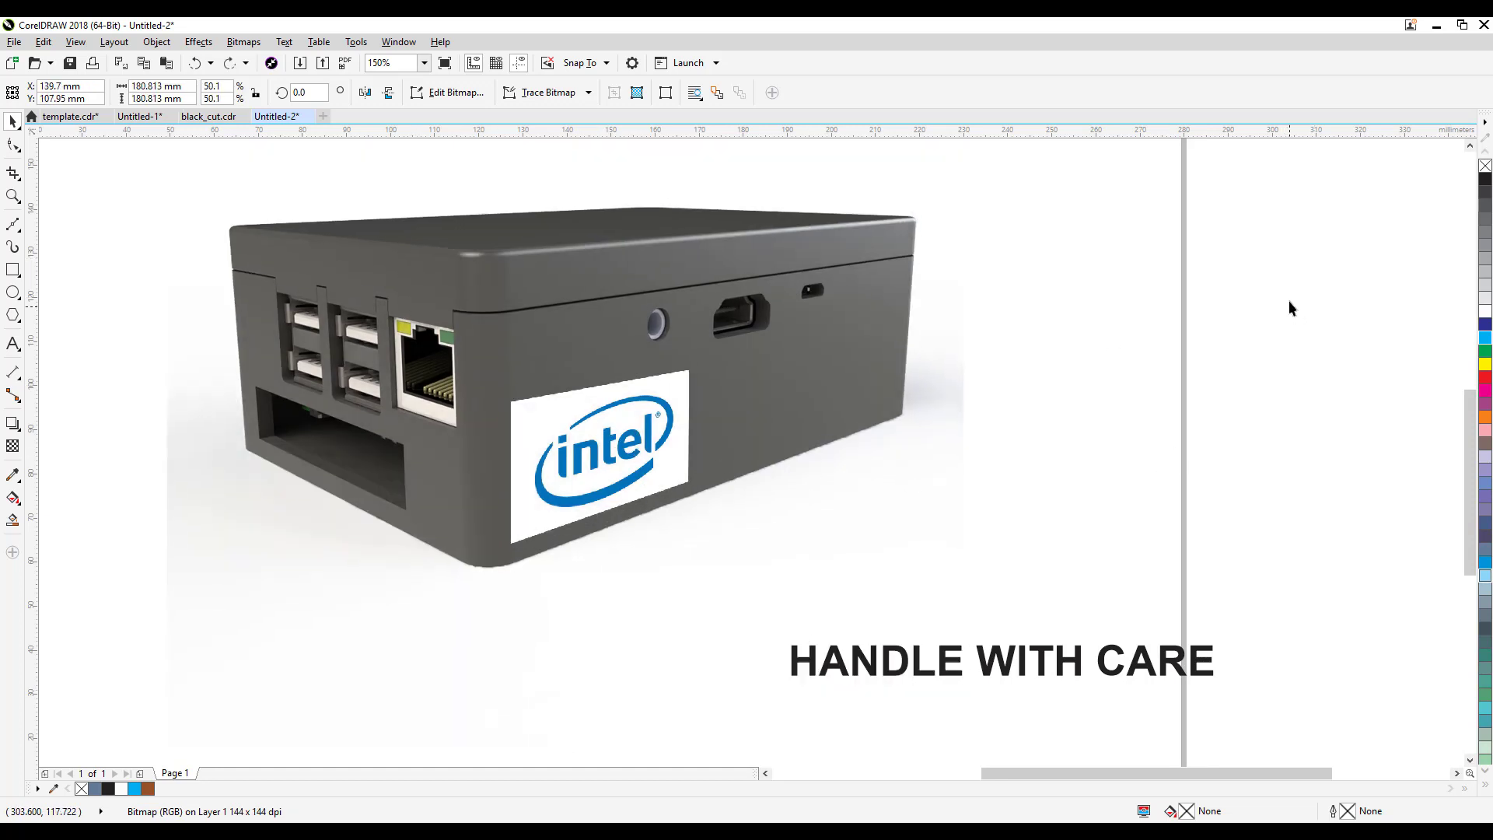
click(670, 439)
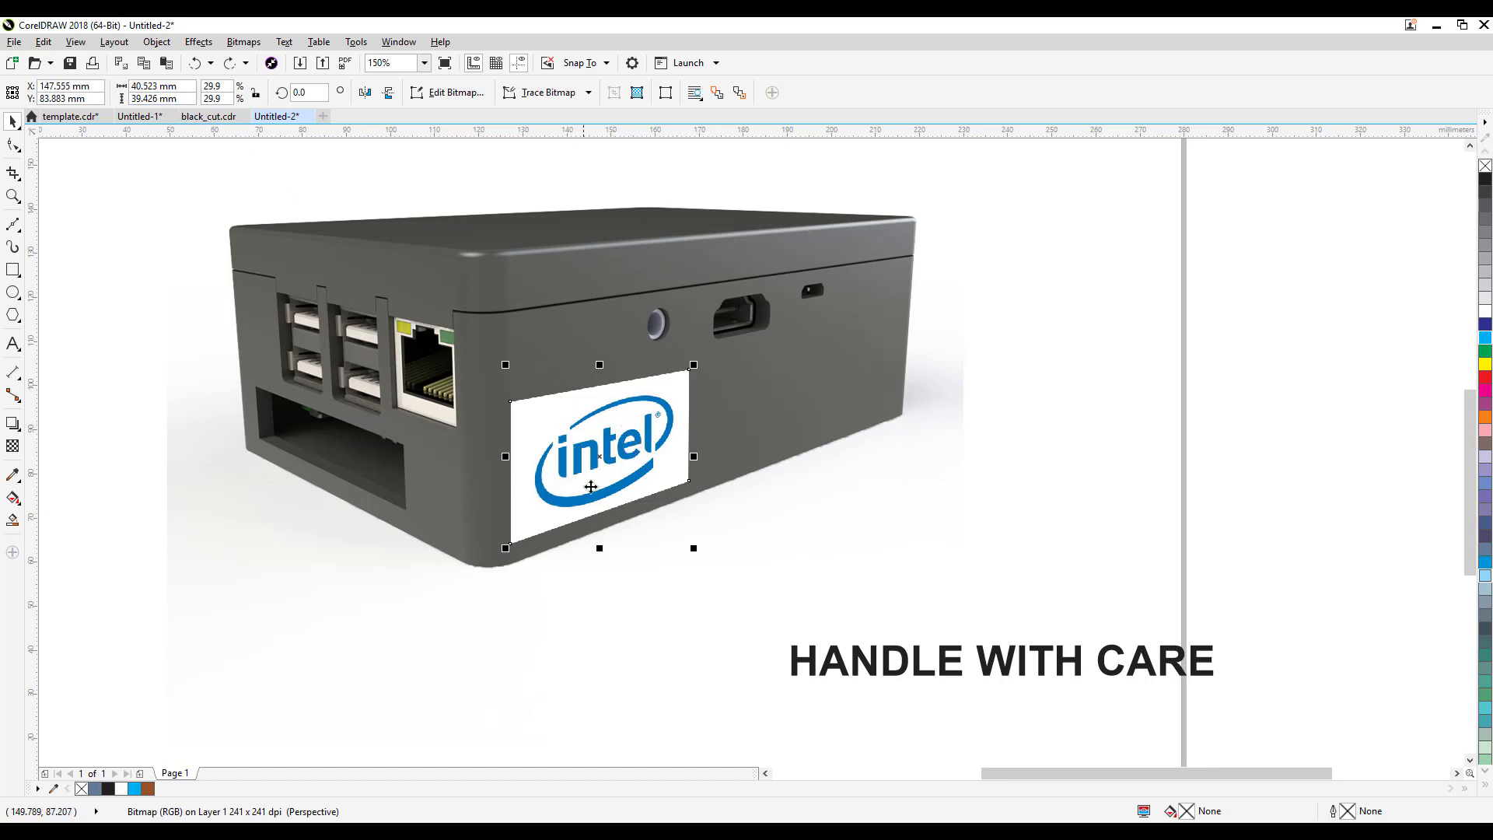
Pull the Intel logo's top-right and bottom-right perspective corners inward to fit the box face.
click(196, 42)
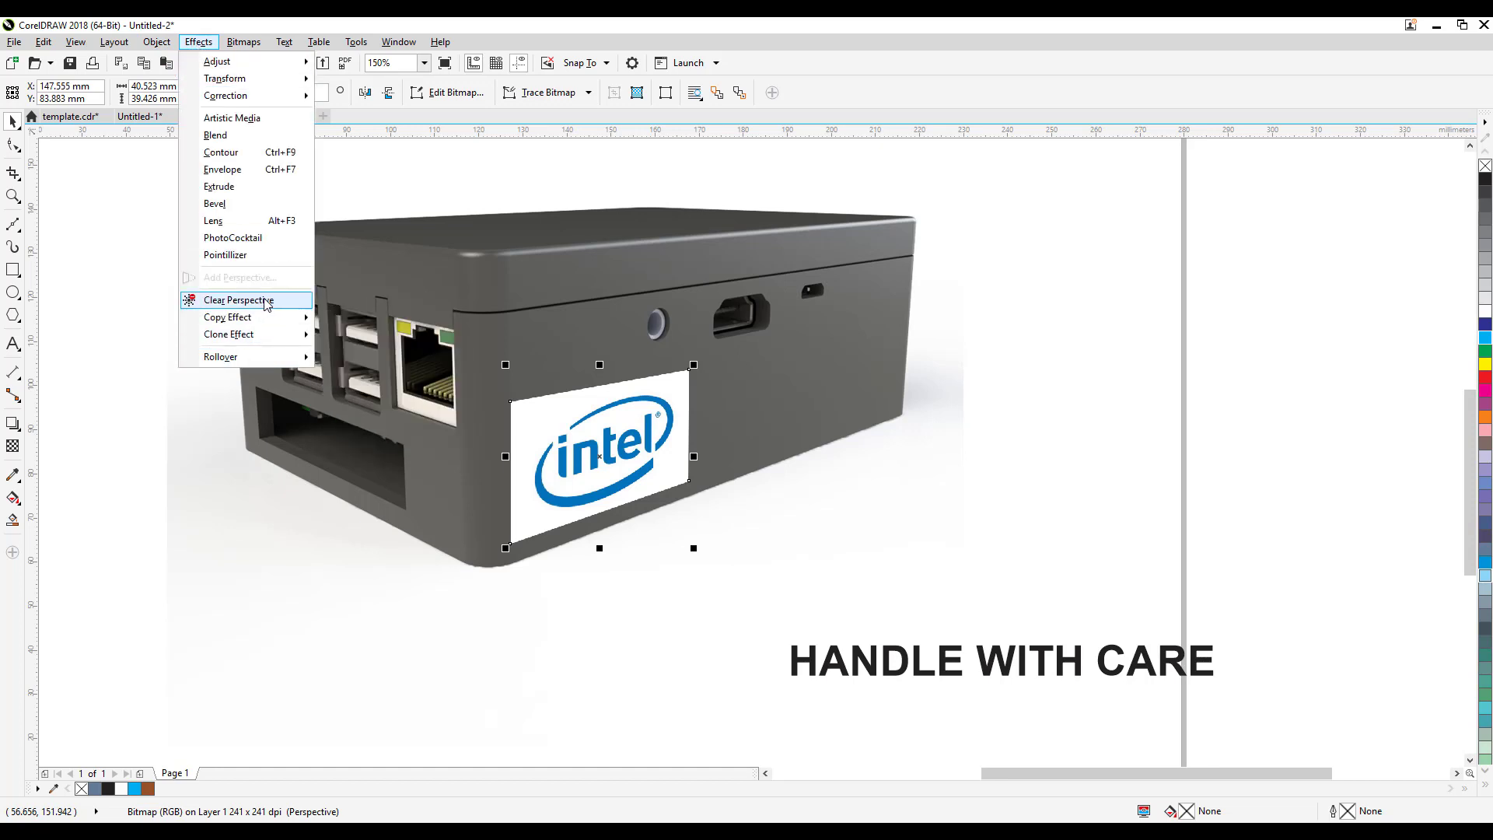
mouse_move(229, 334)
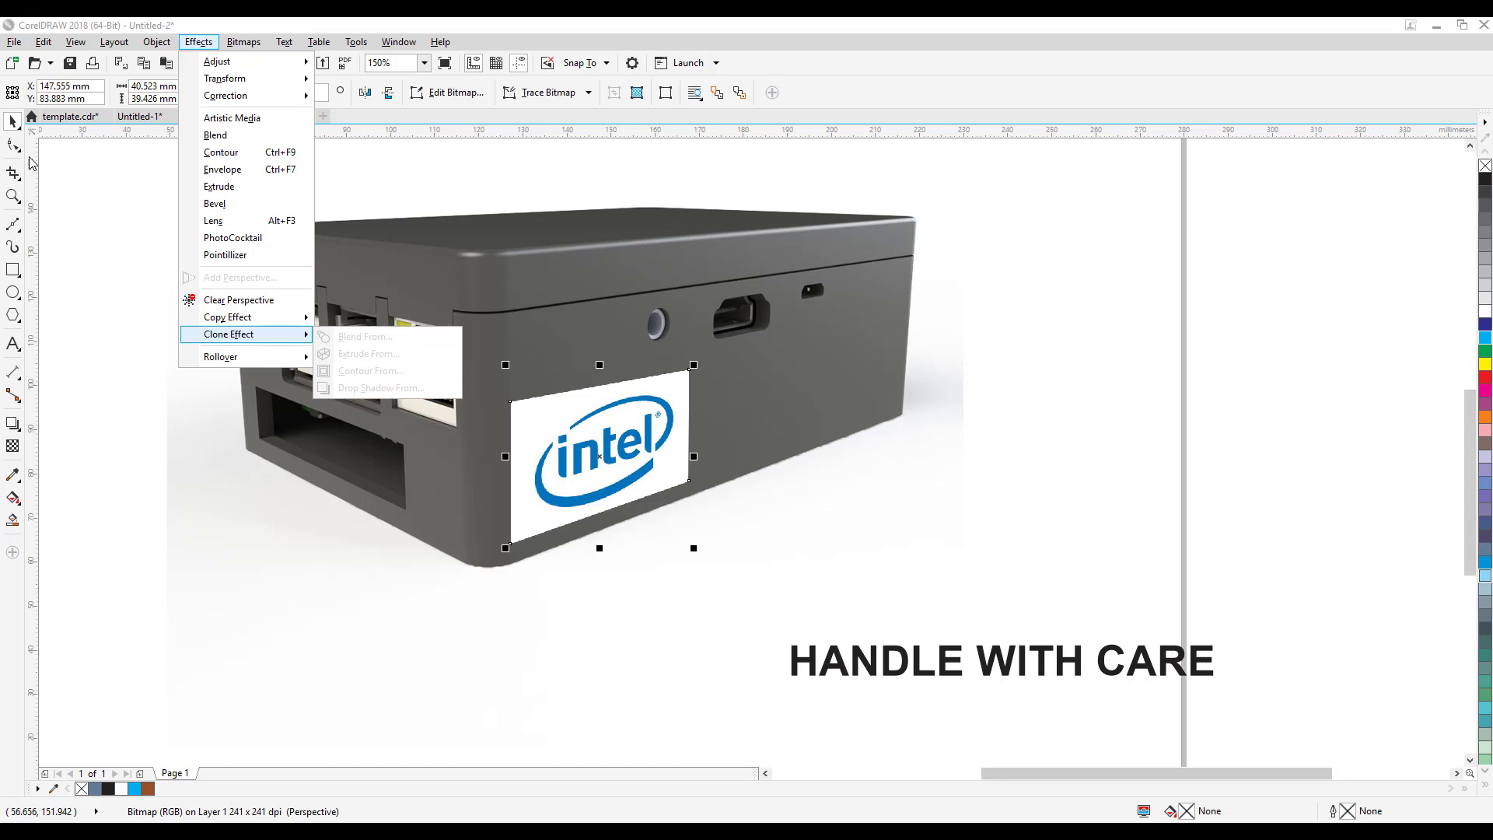
click(1099, 433)
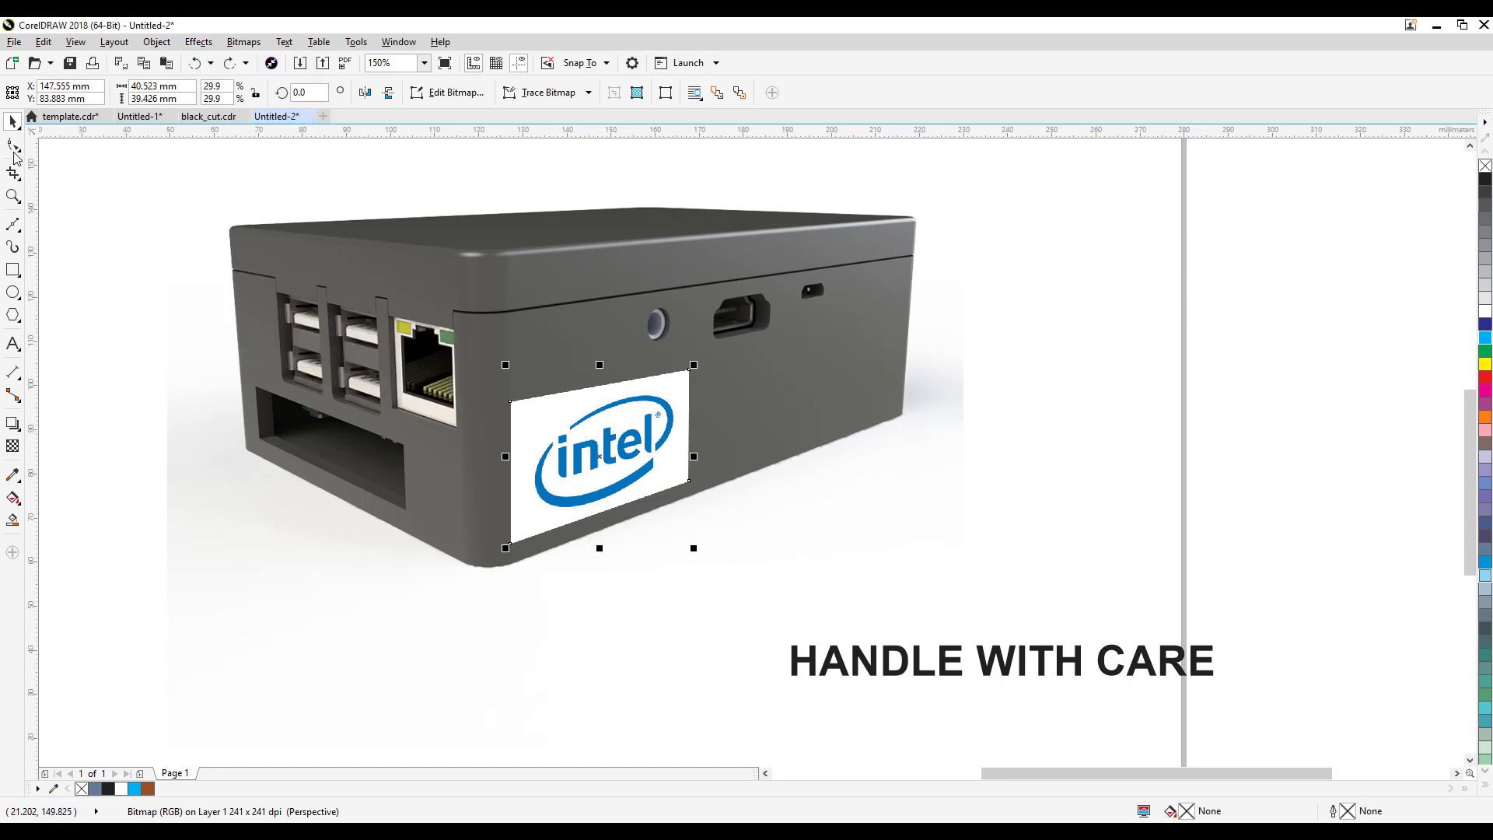
click(14, 146)
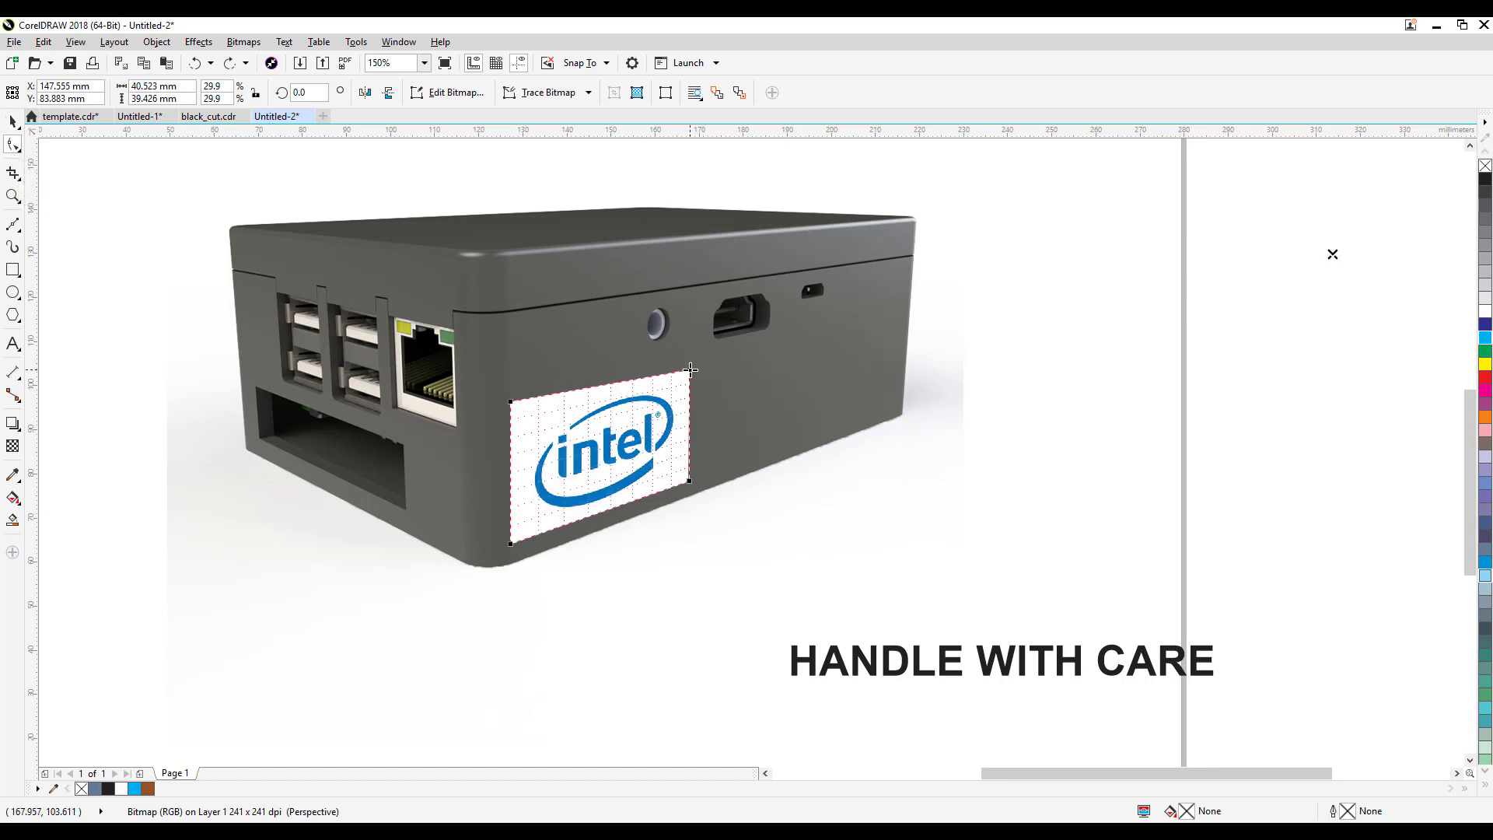
drag(678, 373, 672, 376)
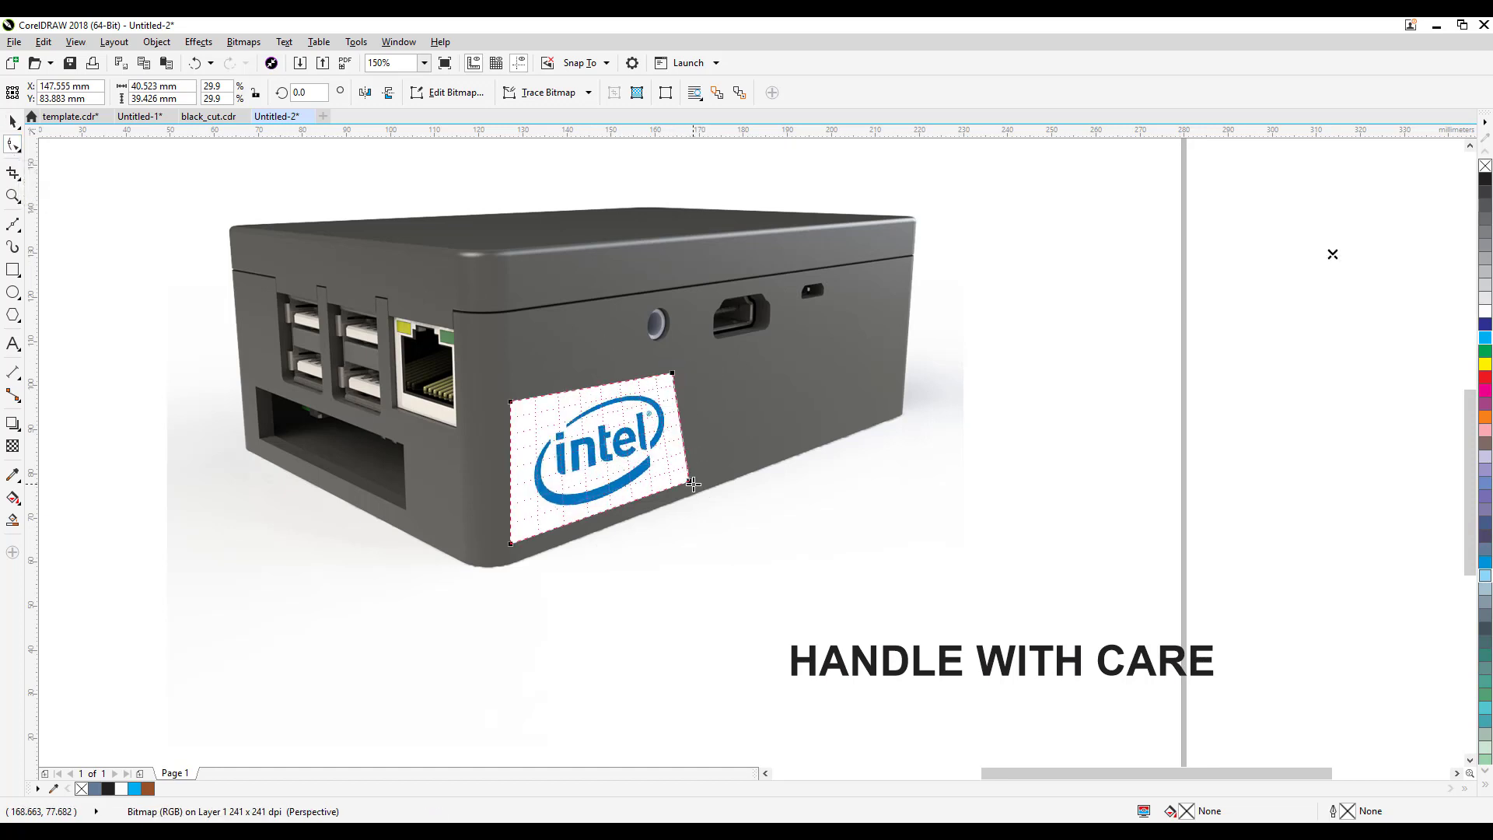
drag(689, 485, 666, 493)
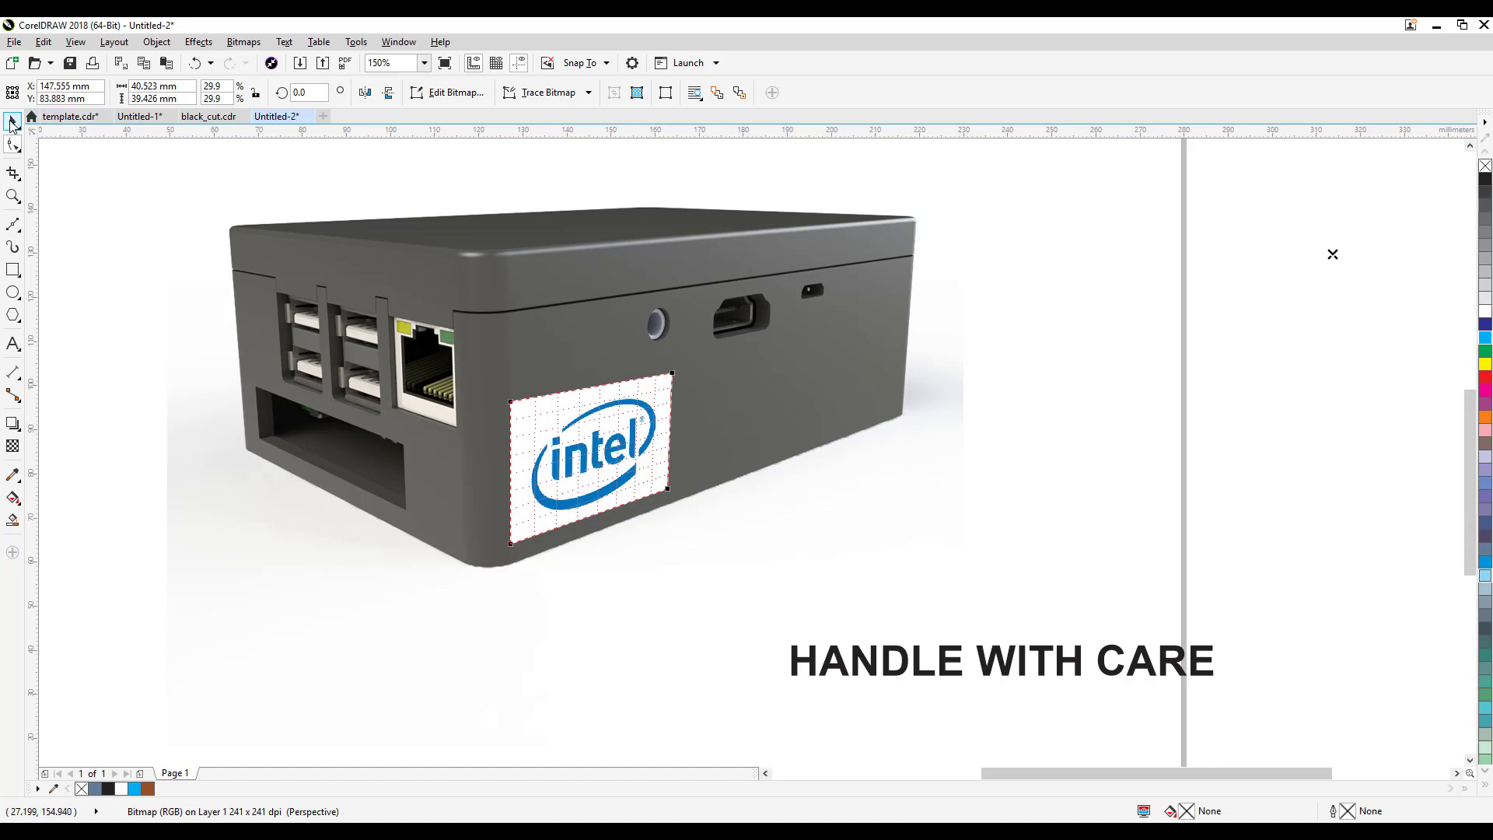
Move the HANDLE WITH CARE text onto the box's top front edge and shrink it slightly.
click(13, 121)
click(412, 607)
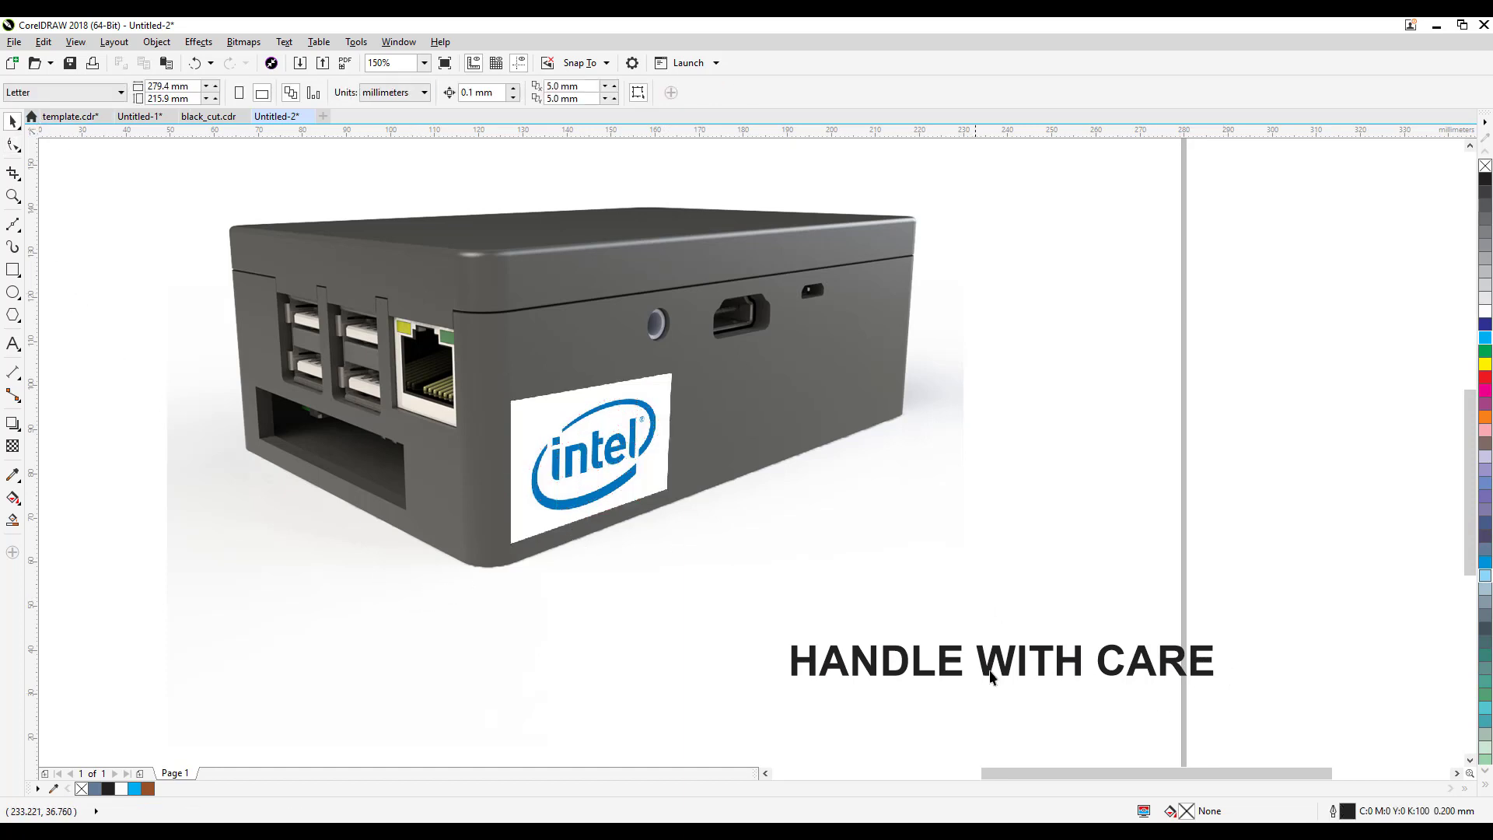
scroll(785, 543, up, 1)
scroll(785, 542, down, 1)
scroll(786, 541, down, 1)
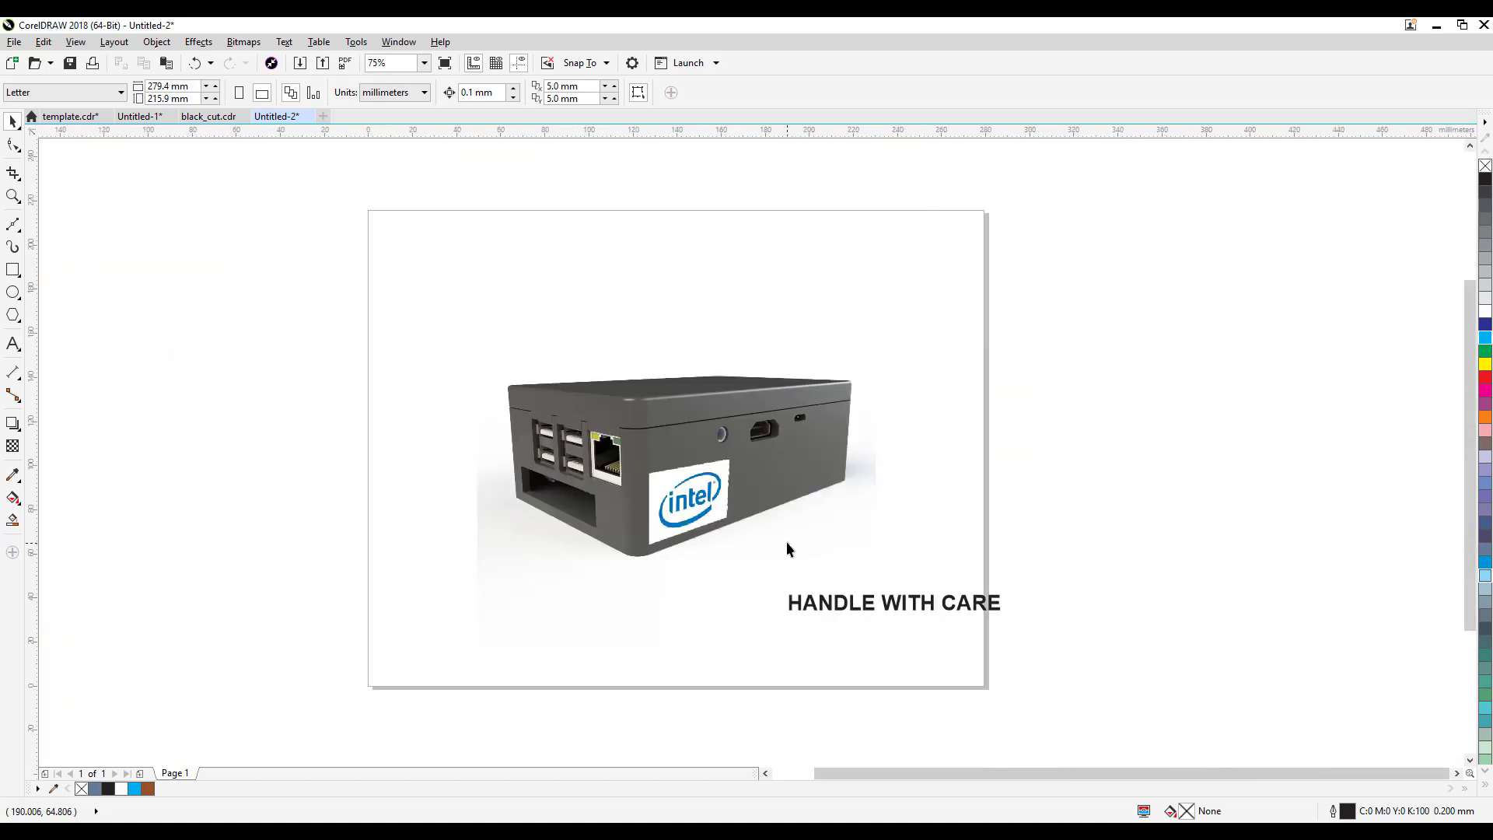
scroll(894, 596, up, 1)
drag(900, 621, 812, 372)
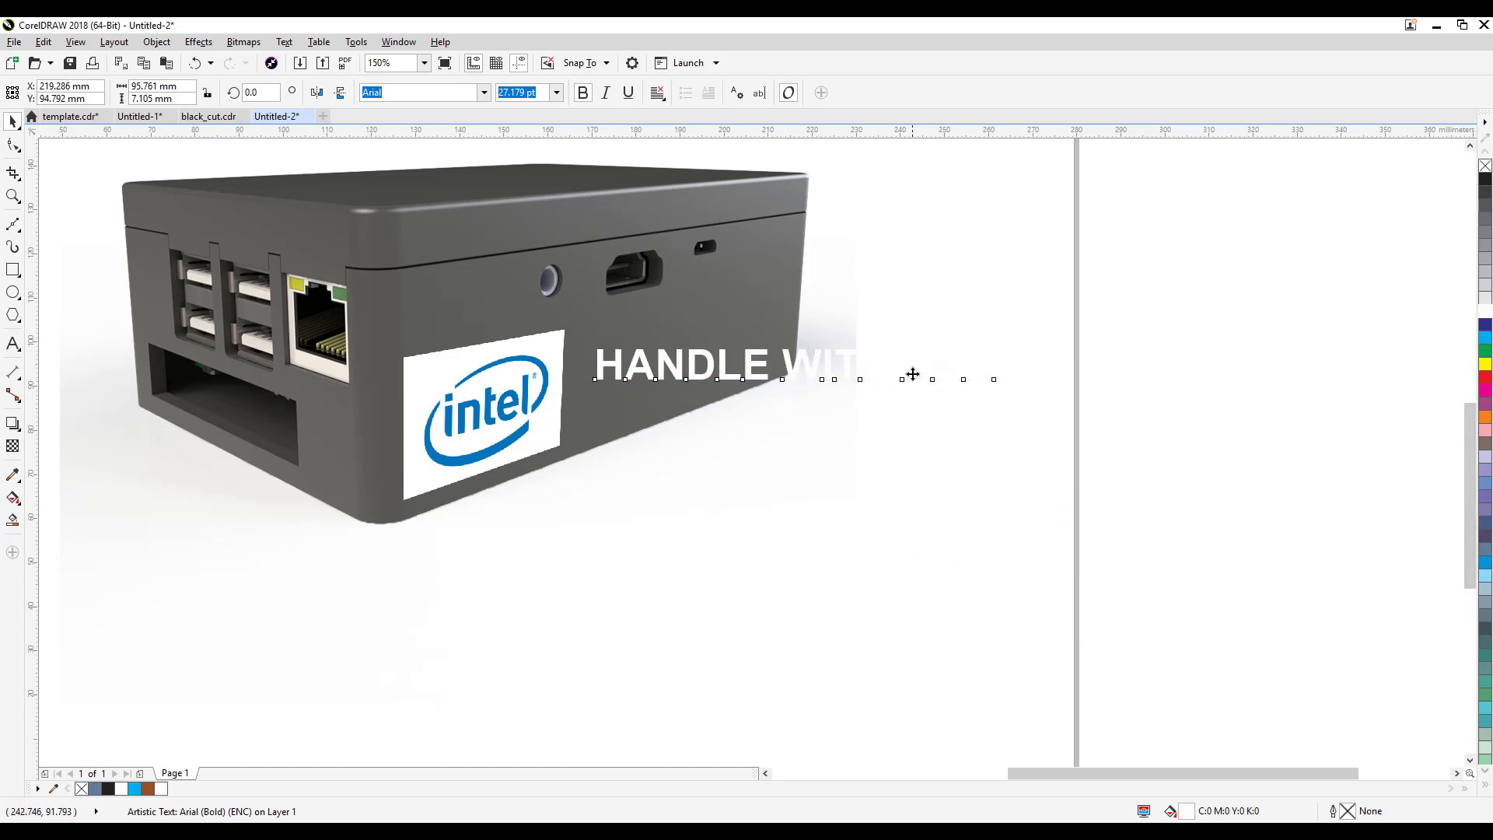
mouse_move(906, 370)
mouse_down()
mouse_move(789, 257)
mouse_move(717, 253)
mouse_up()
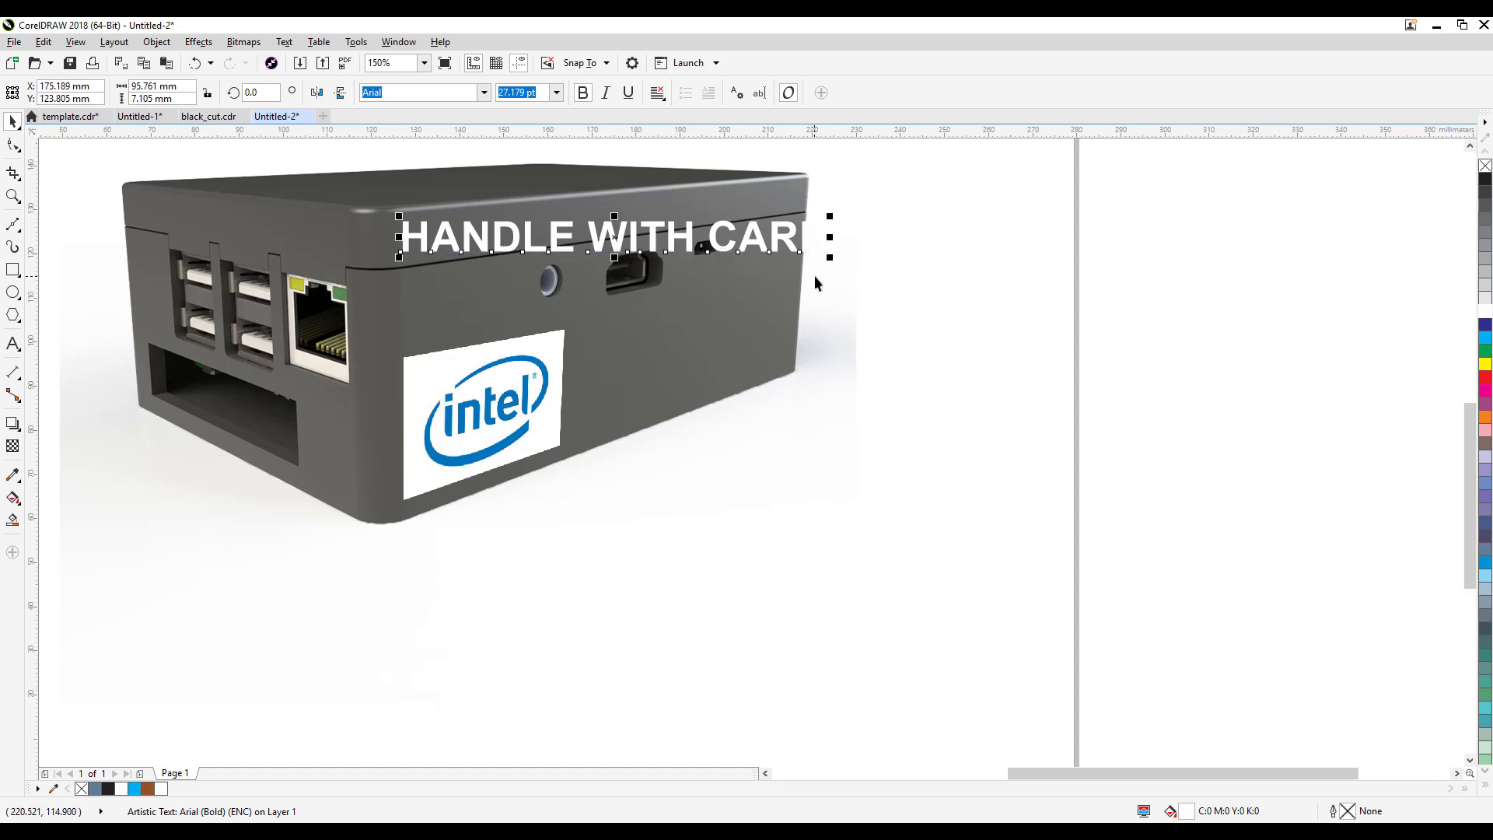
drag(829, 267, 795, 274)
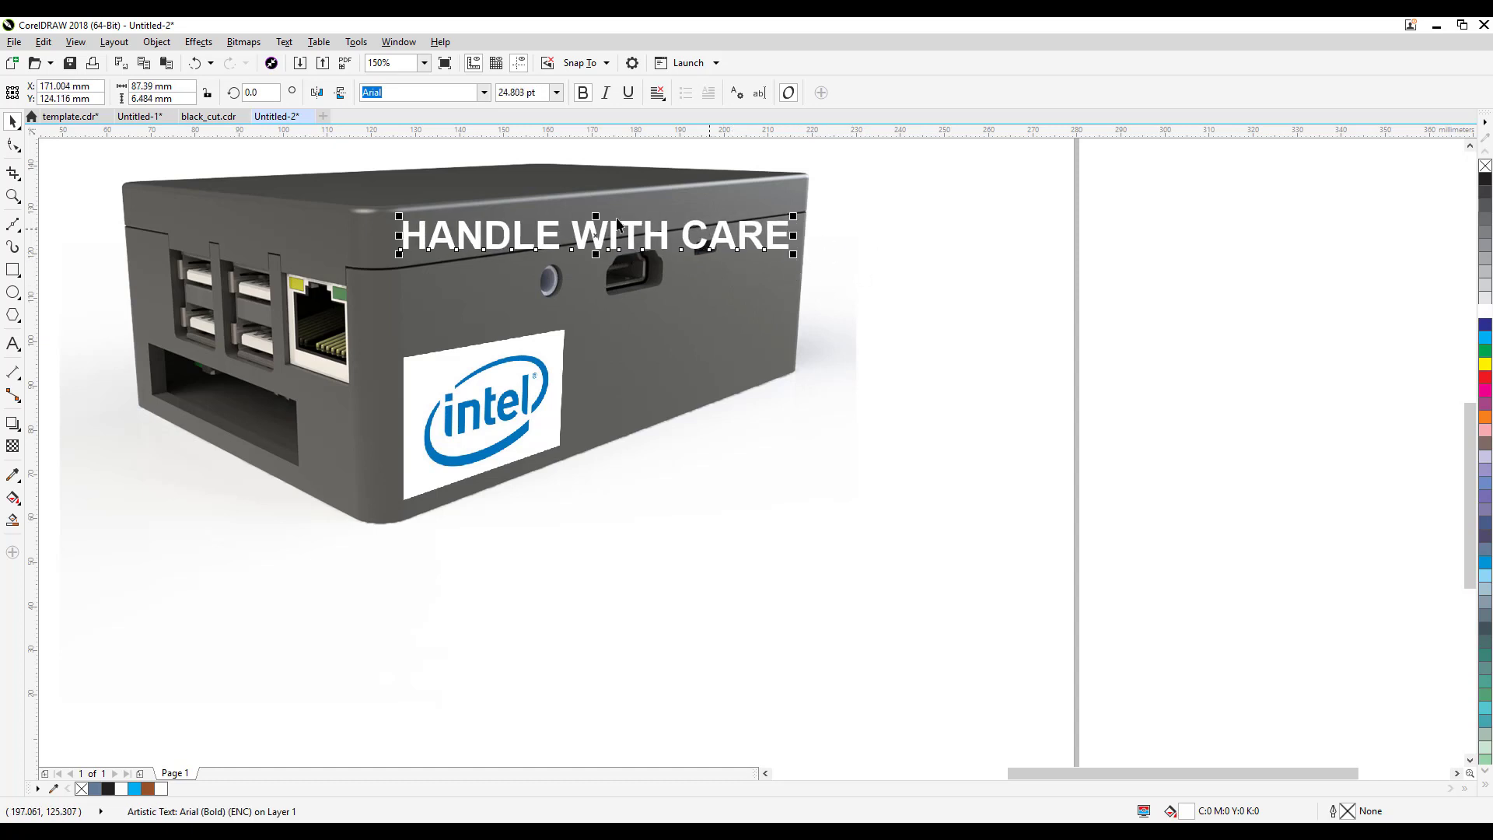
Rotate the text to follow the box edge's tilt and nudge it up-left.
click(718, 235)
drag(795, 253, 801, 229)
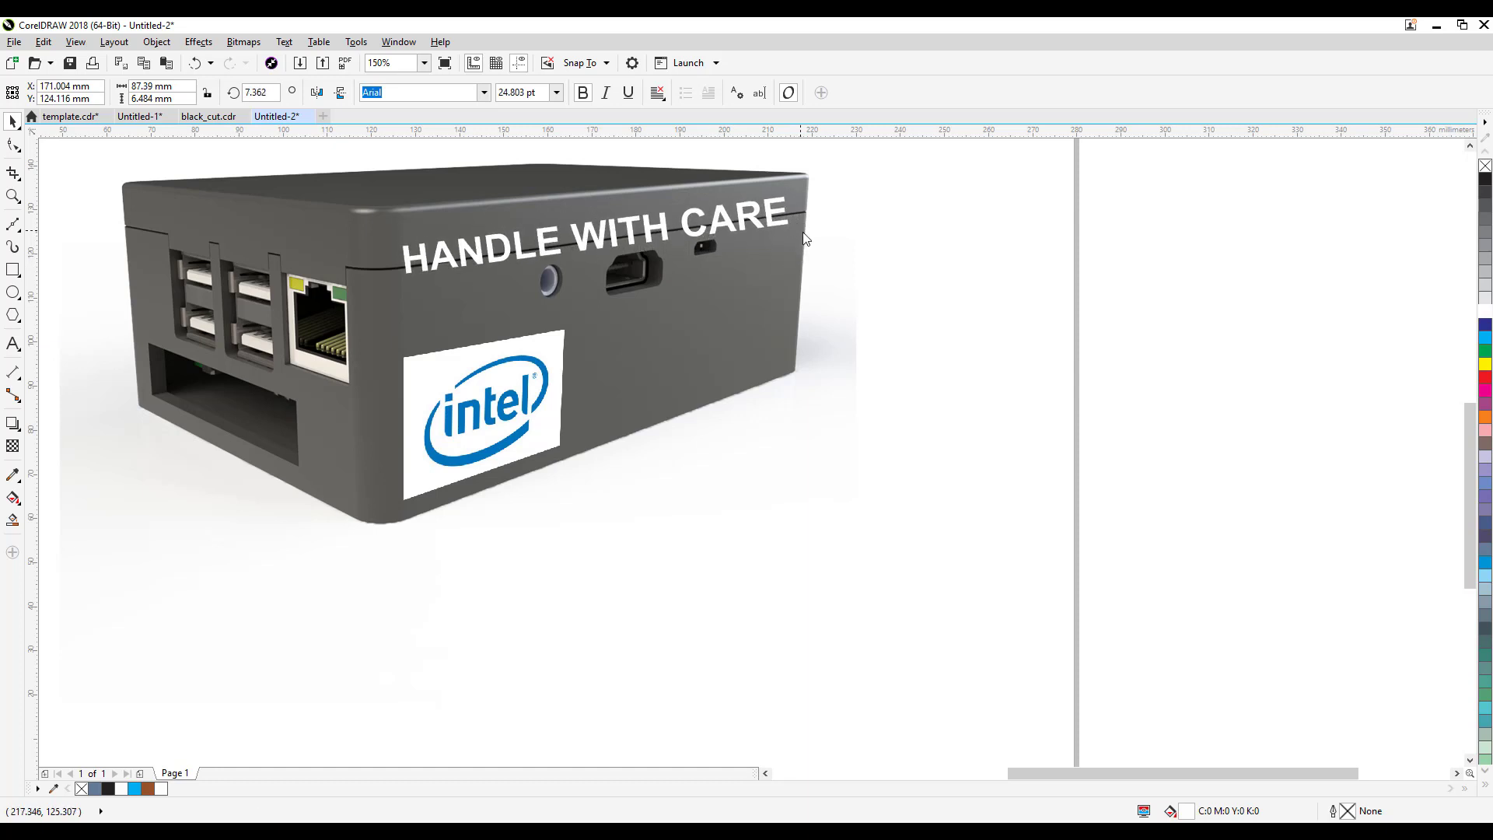
click(860, 233)
click(761, 223)
drag(760, 222, 753, 208)
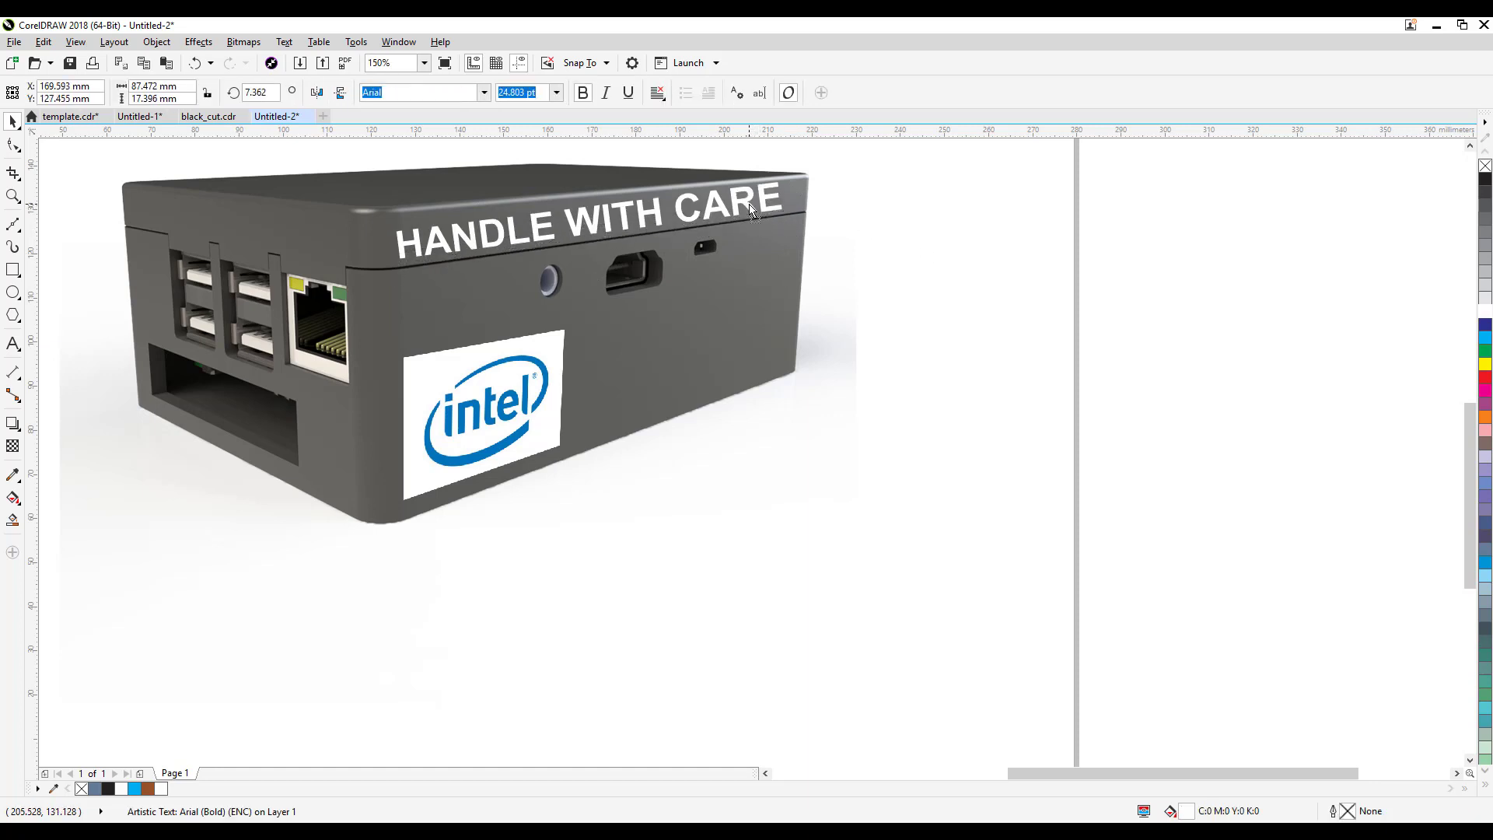
click(922, 229)
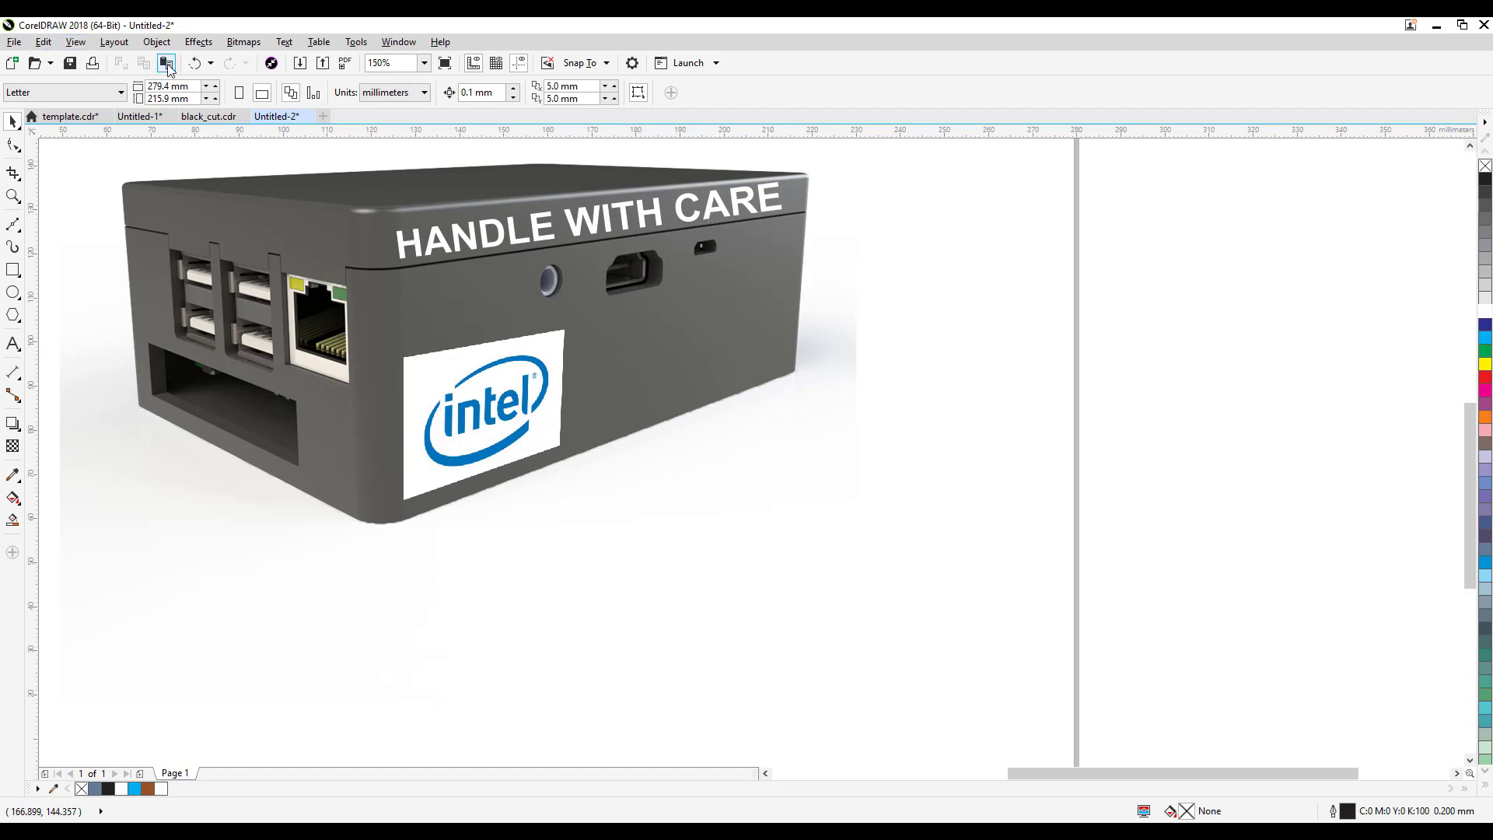
Undo the last adjustment, nudge the text lower and add a perspective effect.
click(195, 64)
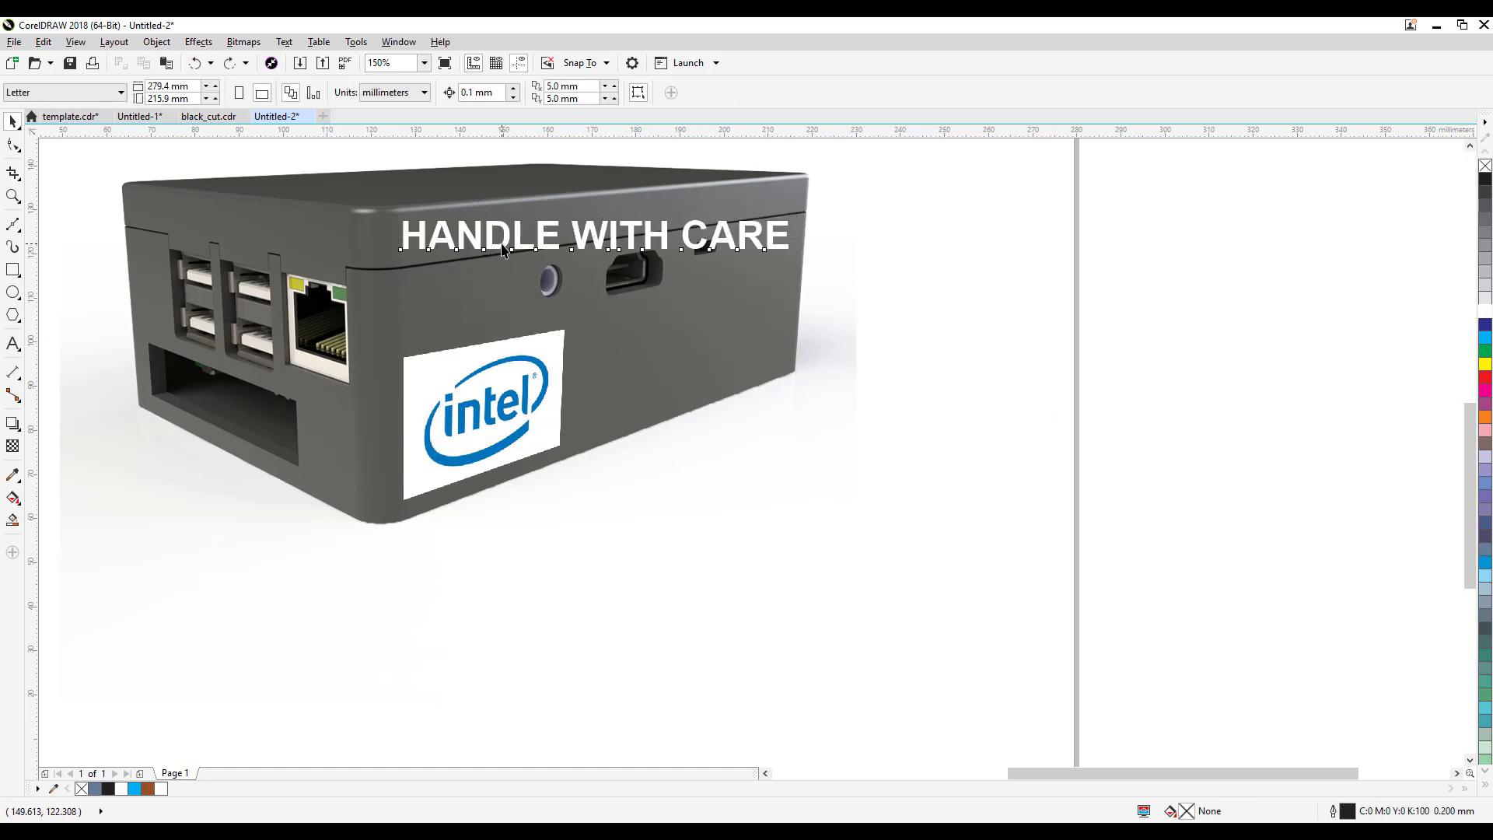
drag(501, 243, 499, 250)
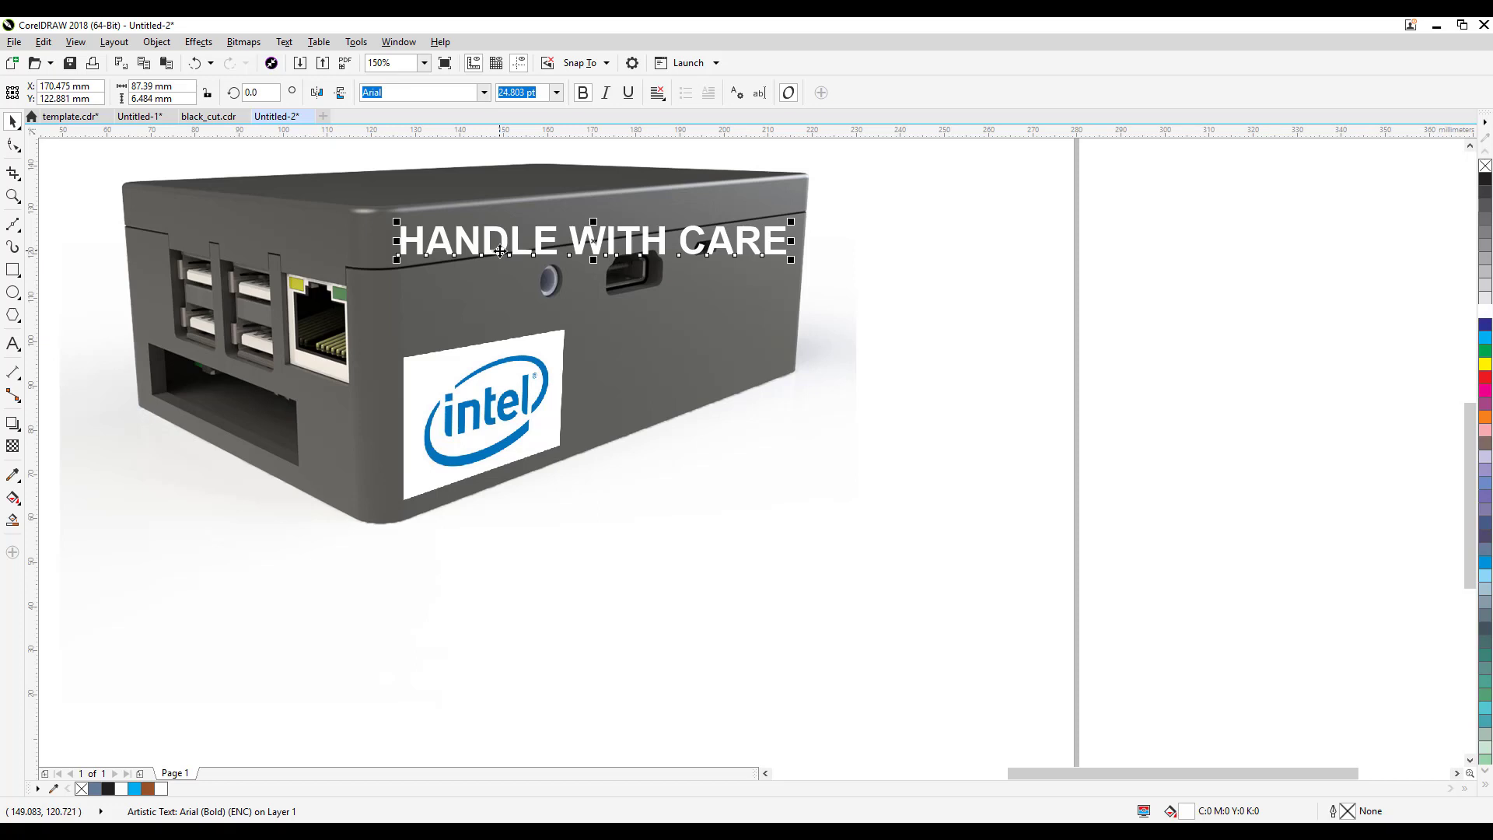
click(188, 45)
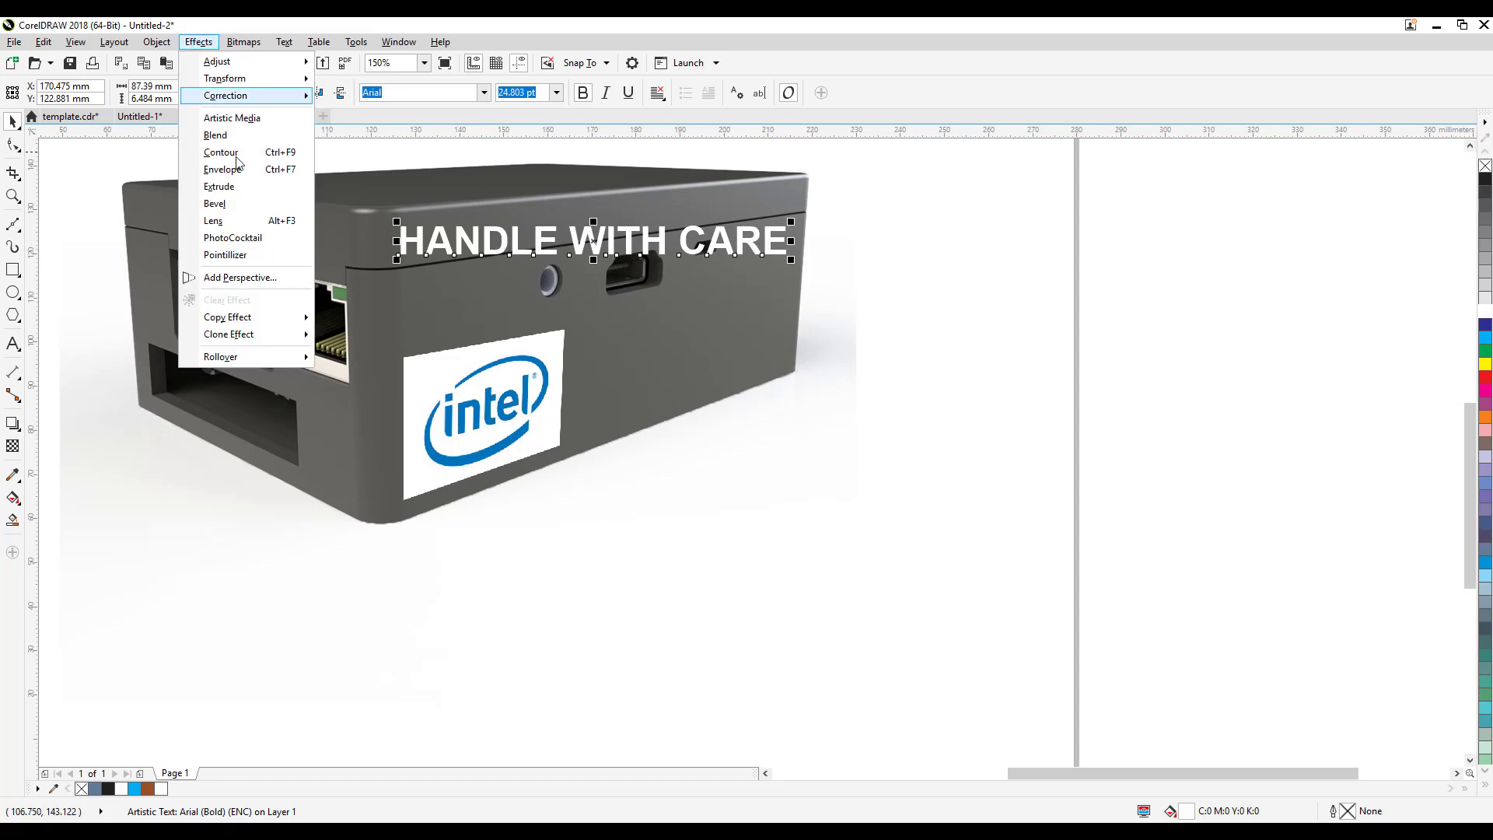
click(260, 276)
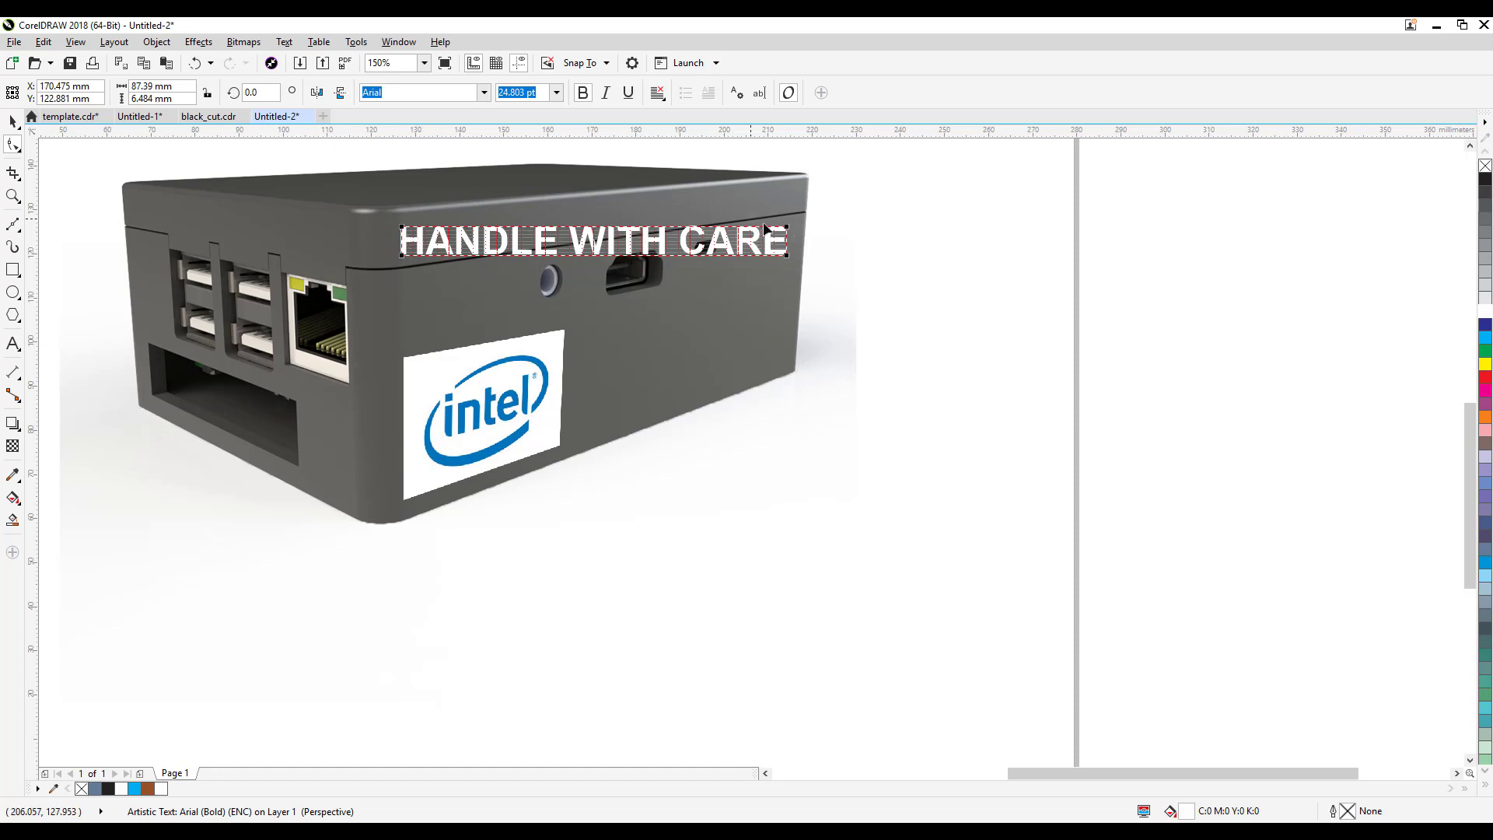
Drag the text's perspective corners so its right end tilts up along the edge.
mouse_move(789, 229)
mouse_down()
mouse_move(790, 188)
mouse_move(790, 210)
mouse_up()
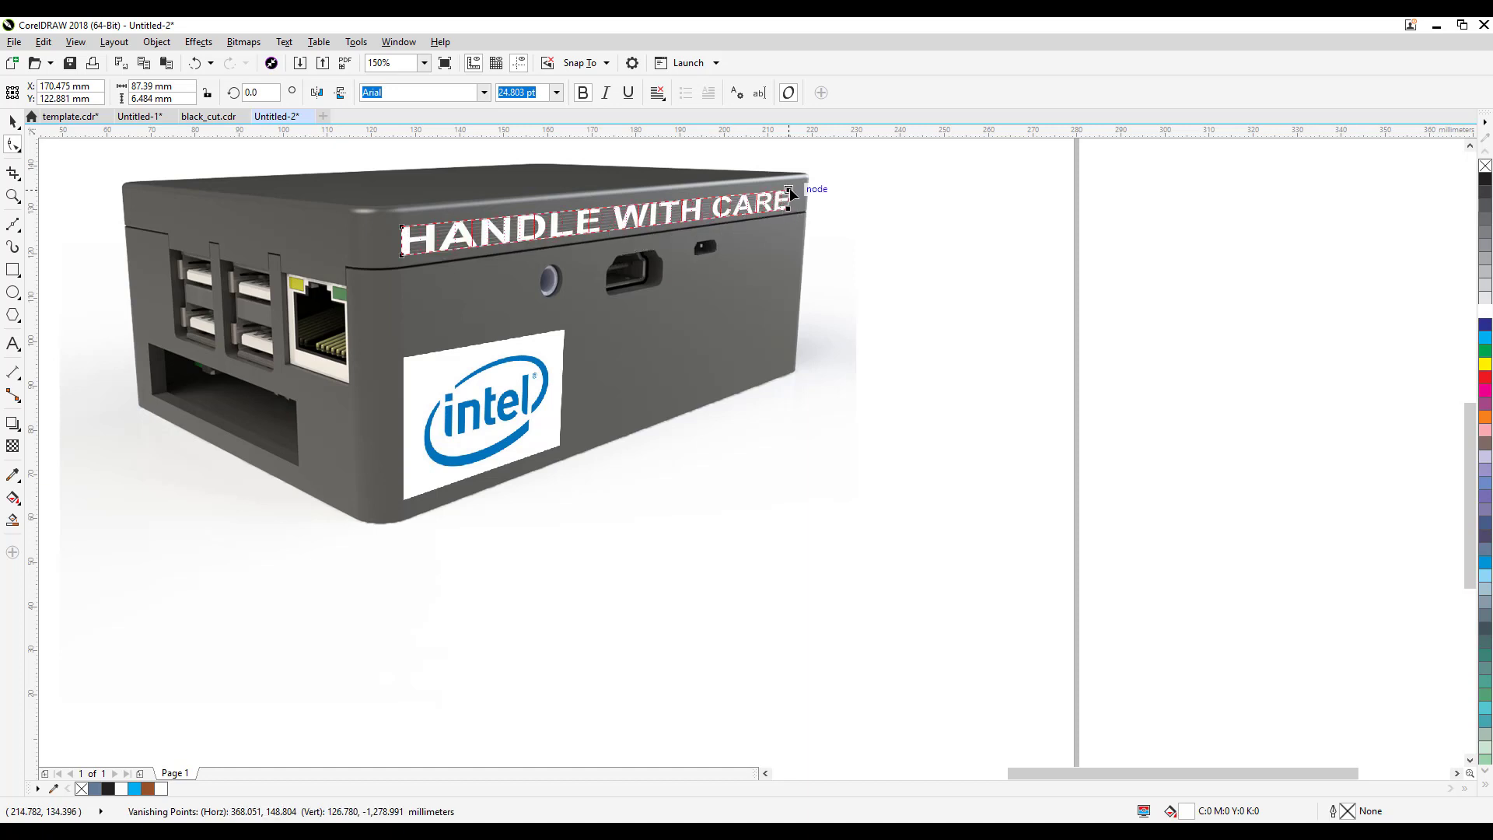
drag(790, 193, 790, 191)
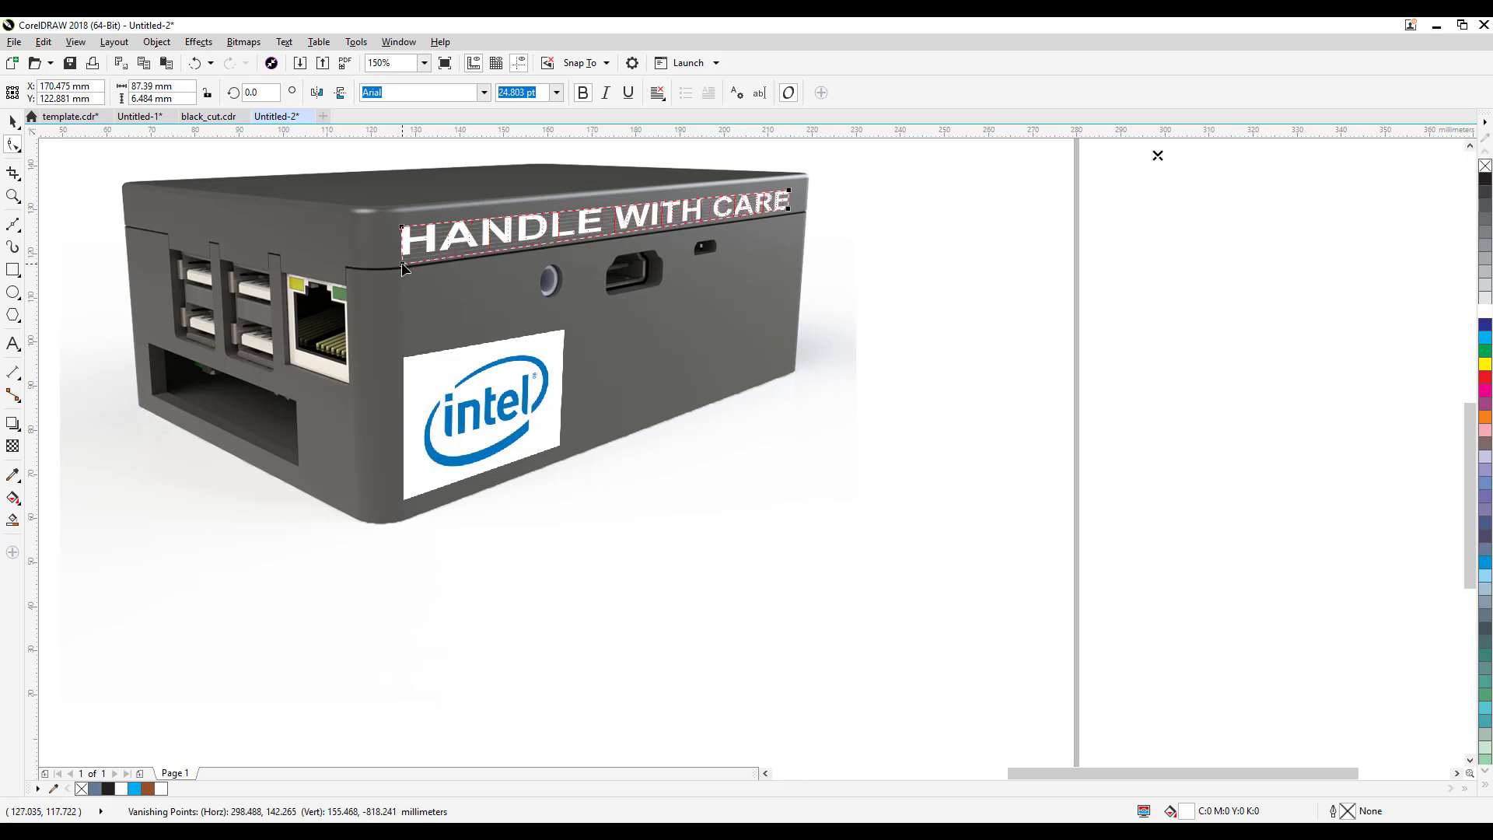
drag(403, 265, 403, 264)
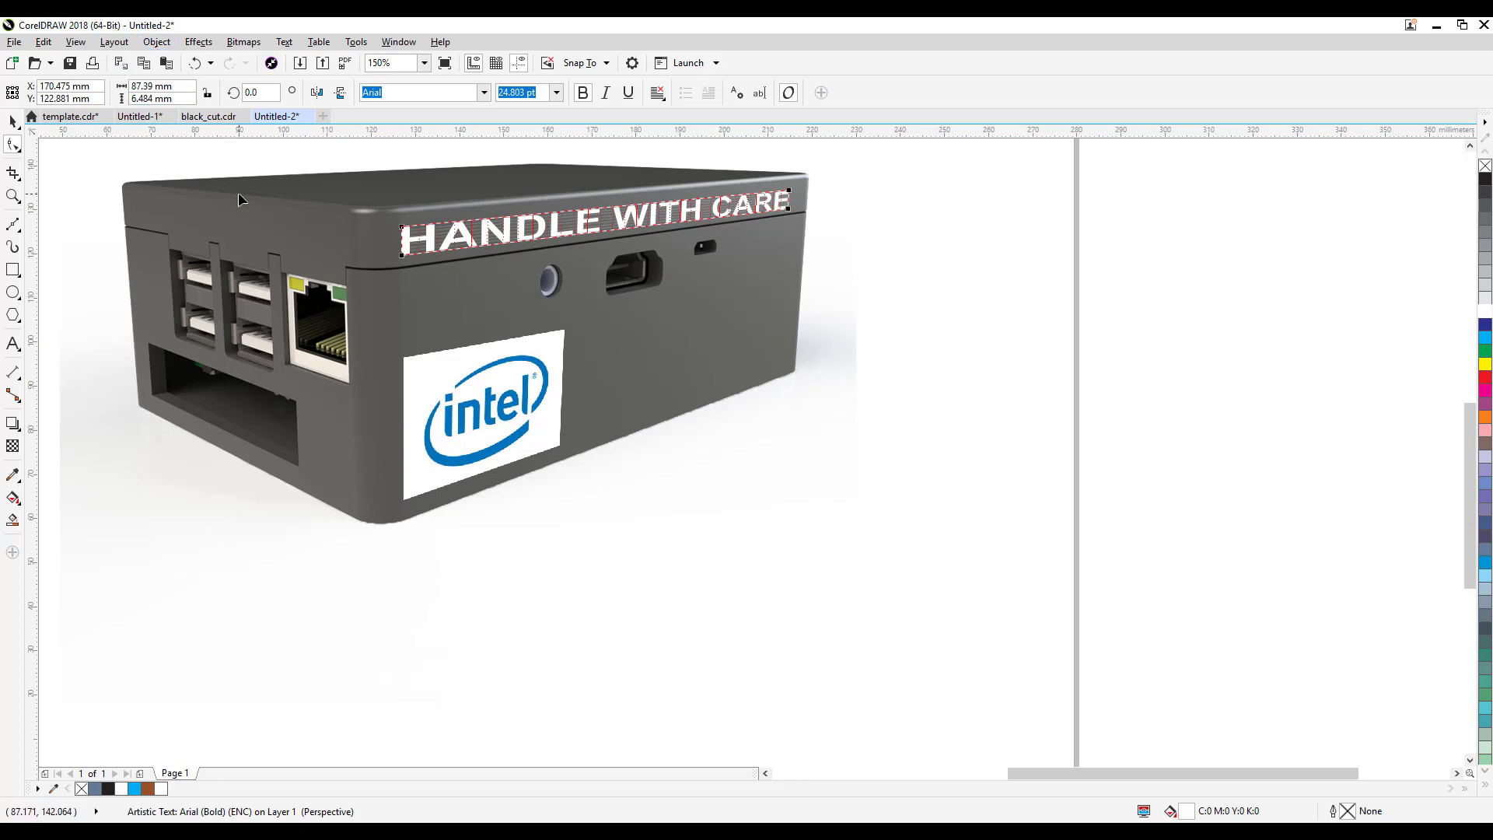
scroll(402, 259, up, 1)
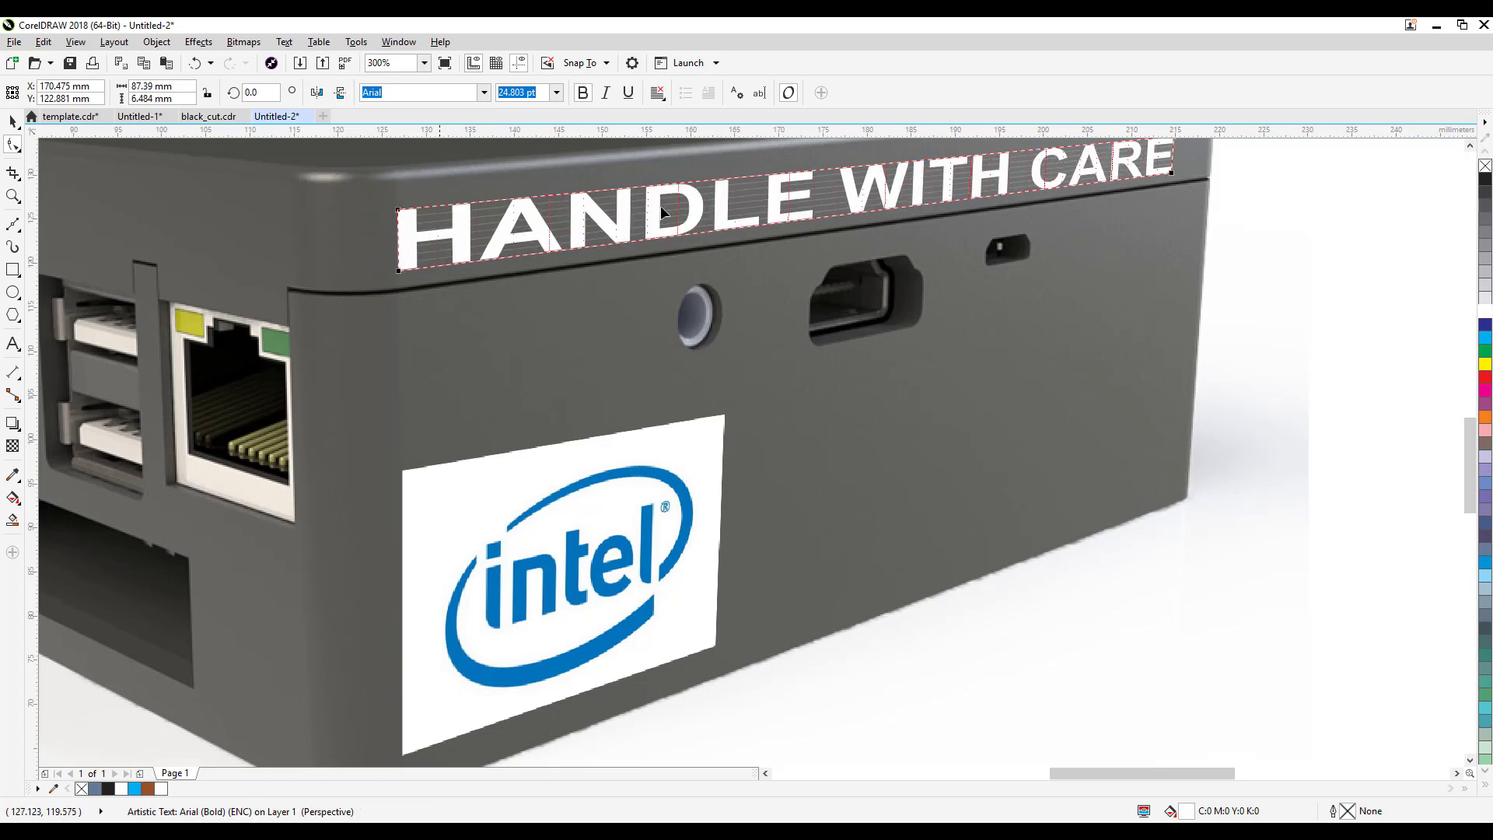
drag(761, 259, 664, 372)
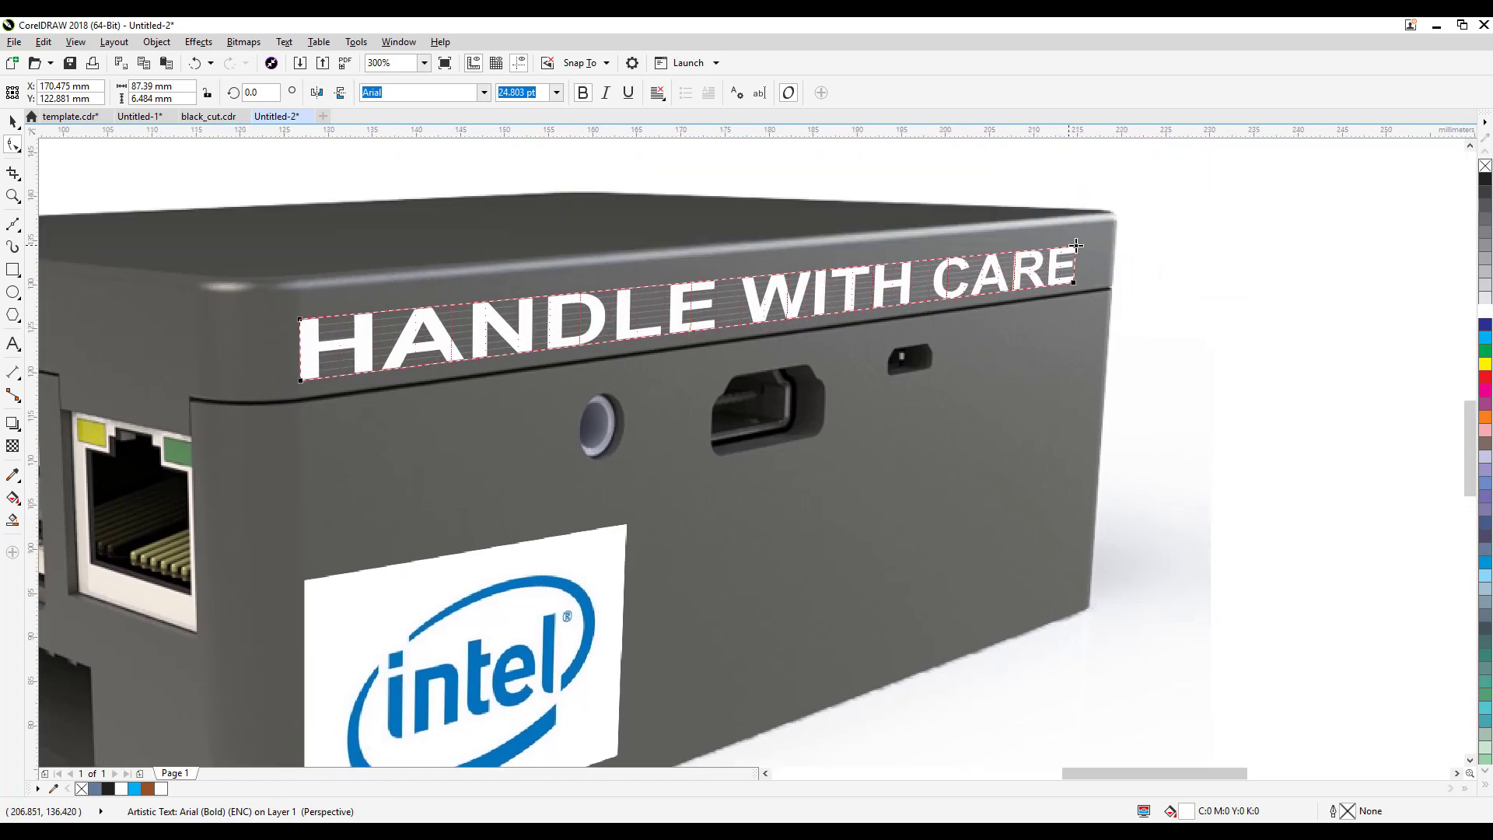
mouse_move(1075, 247)
mouse_down()
mouse_move(1092, 238)
mouse_move(1093, 276)
mouse_up()
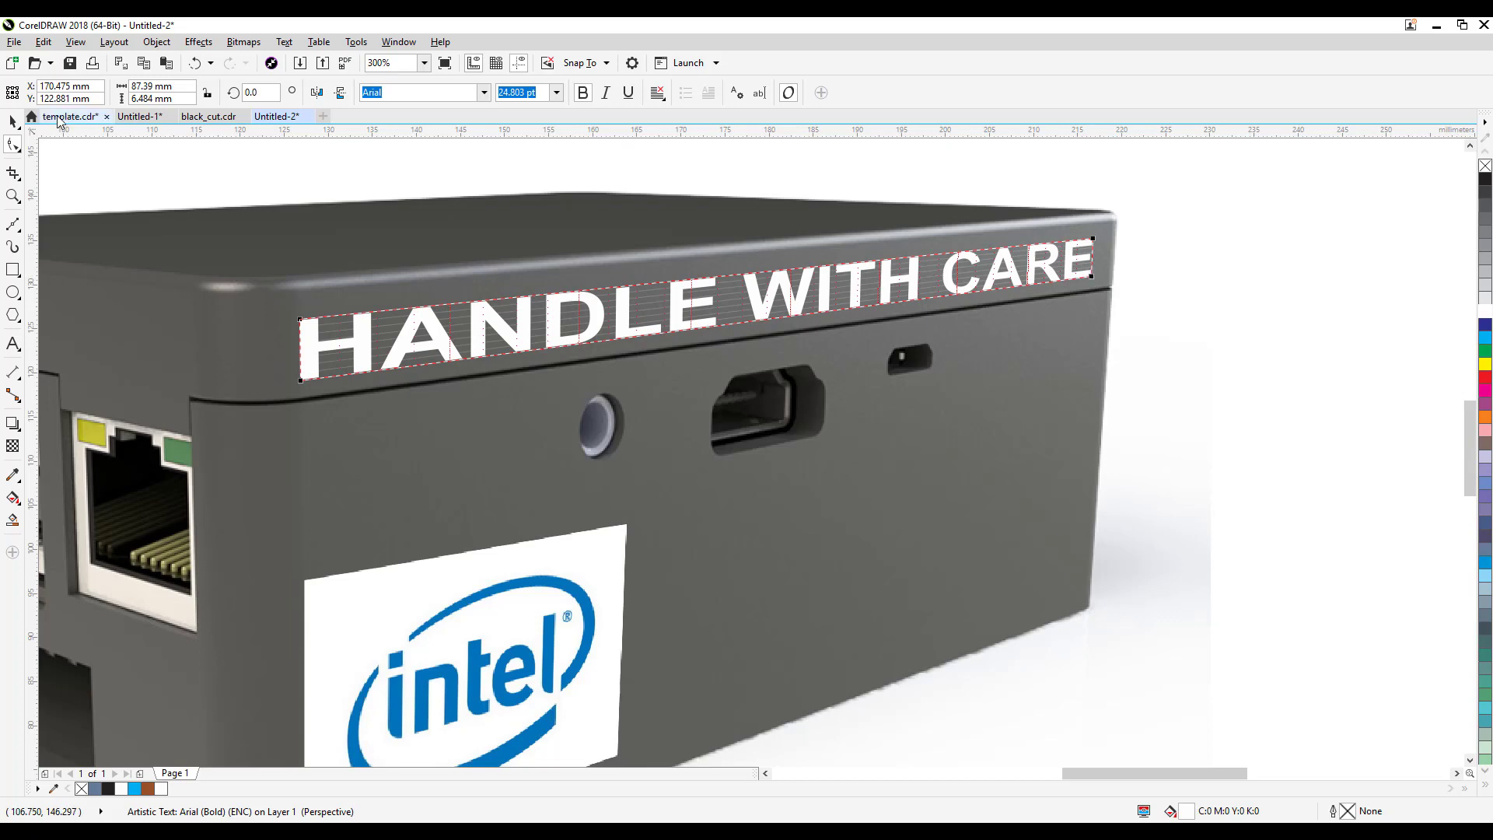
Refit the text's top-right perspective corner so CARE ends cleanly before the corner.
click(13, 120)
scroll(141, 184, down, 2)
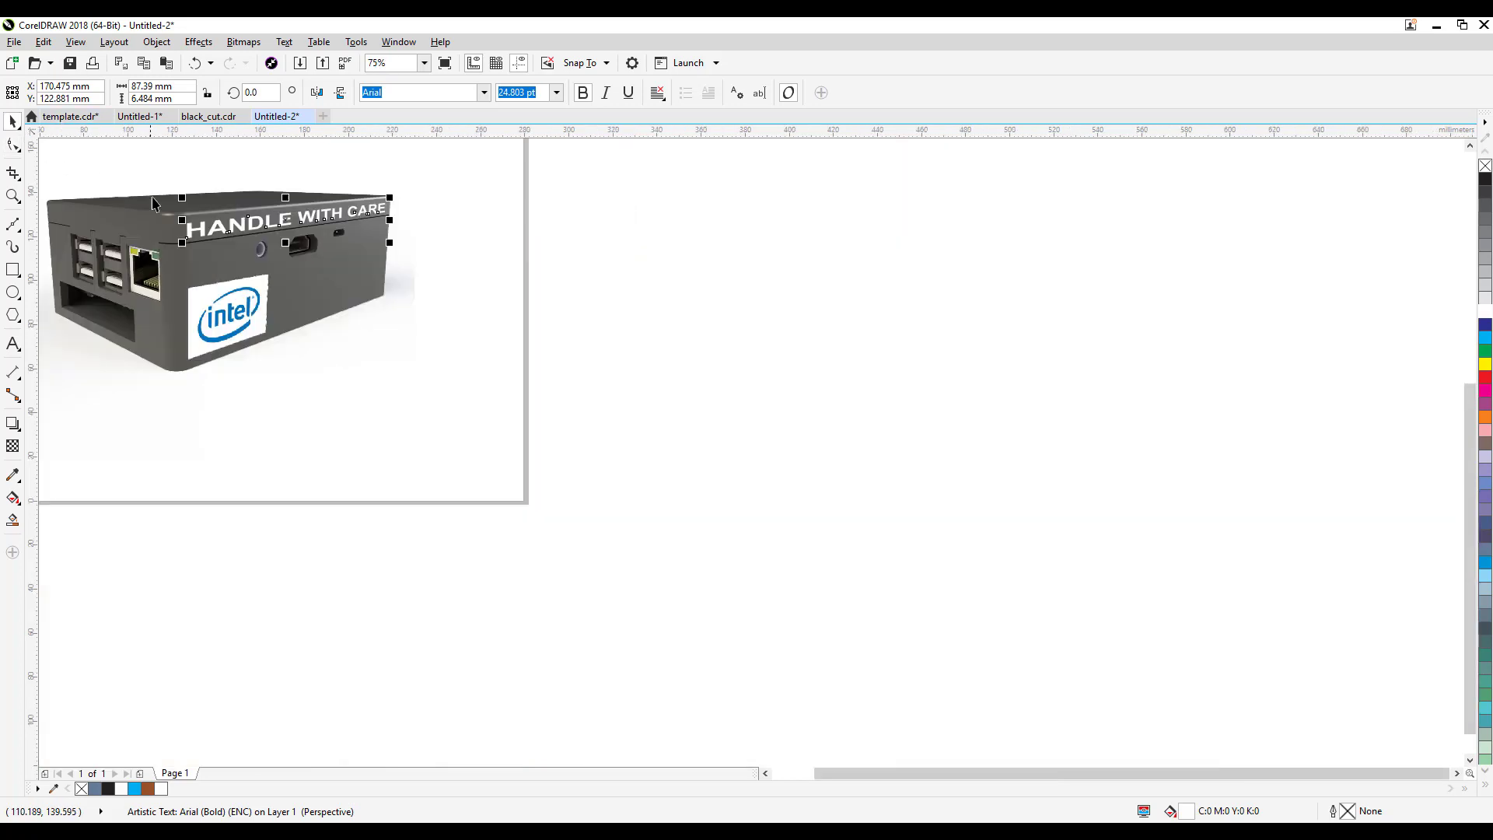
click(572, 260)
scroll(807, 354, down, 1)
scroll(681, 415, up, 1)
scroll(674, 413, up, 1)
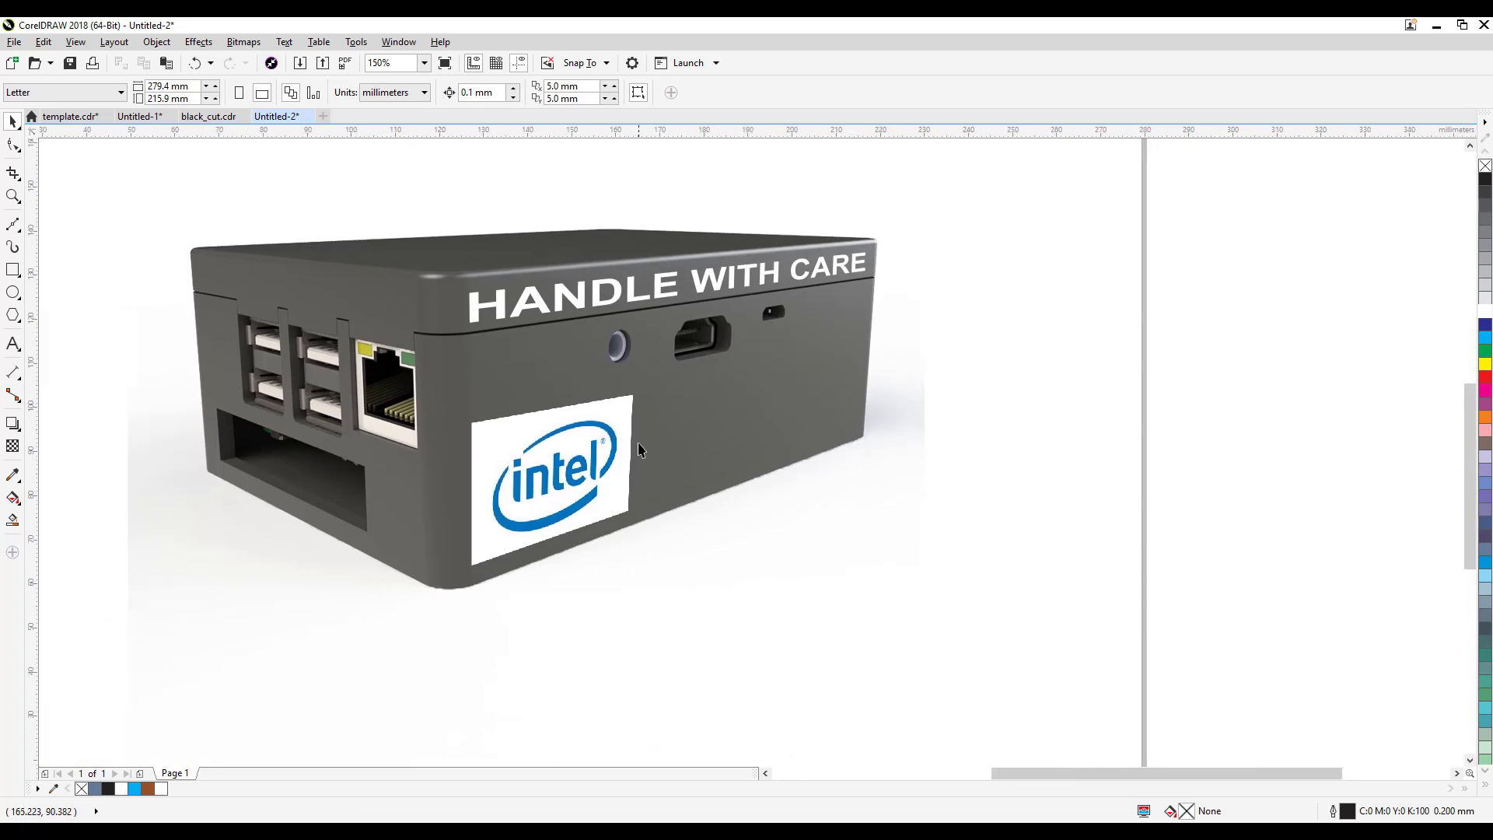
click(668, 299)
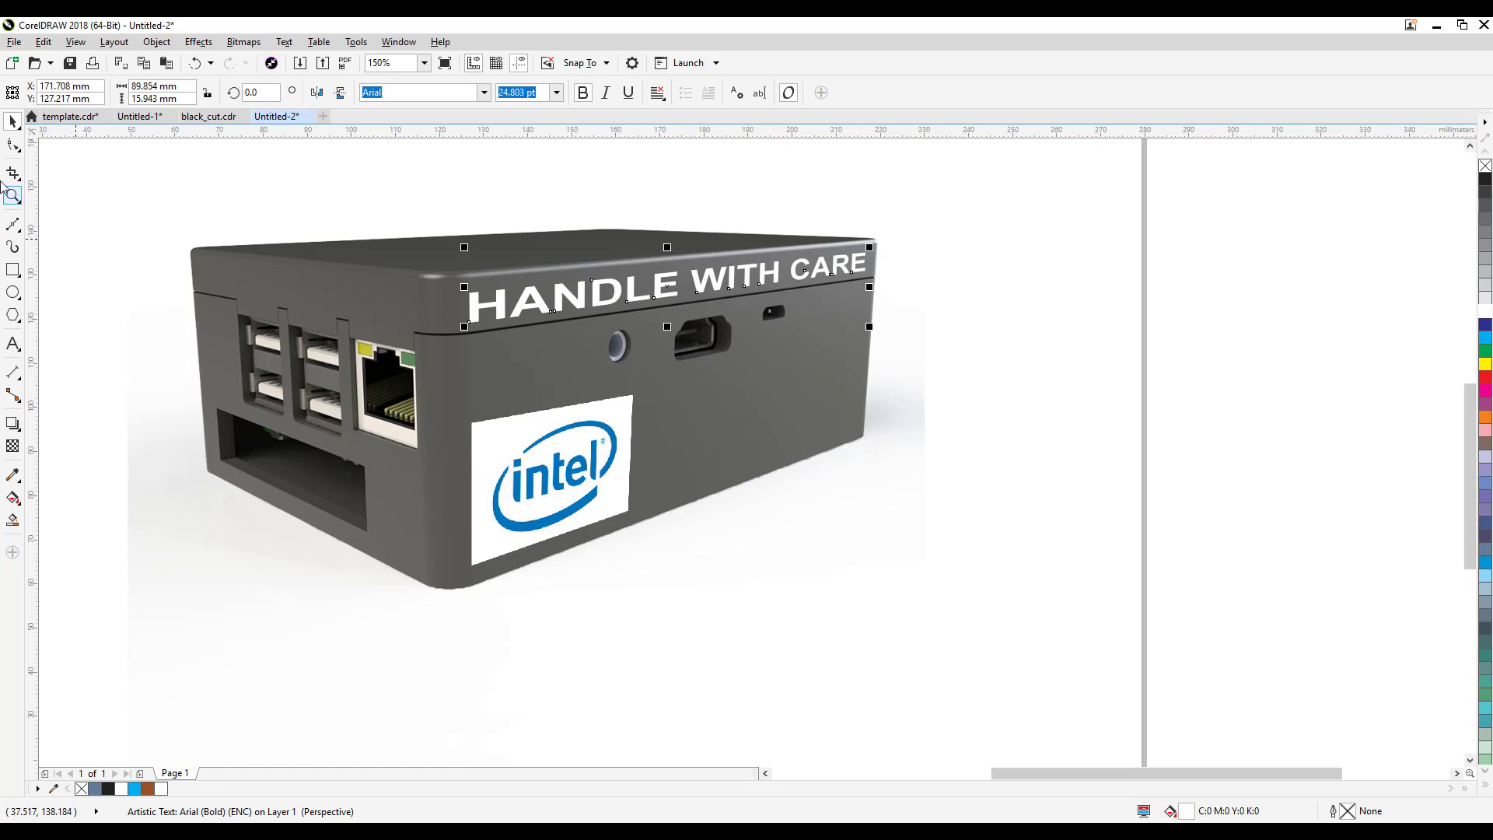
click(15, 144)
scroll(868, 271, up, 2)
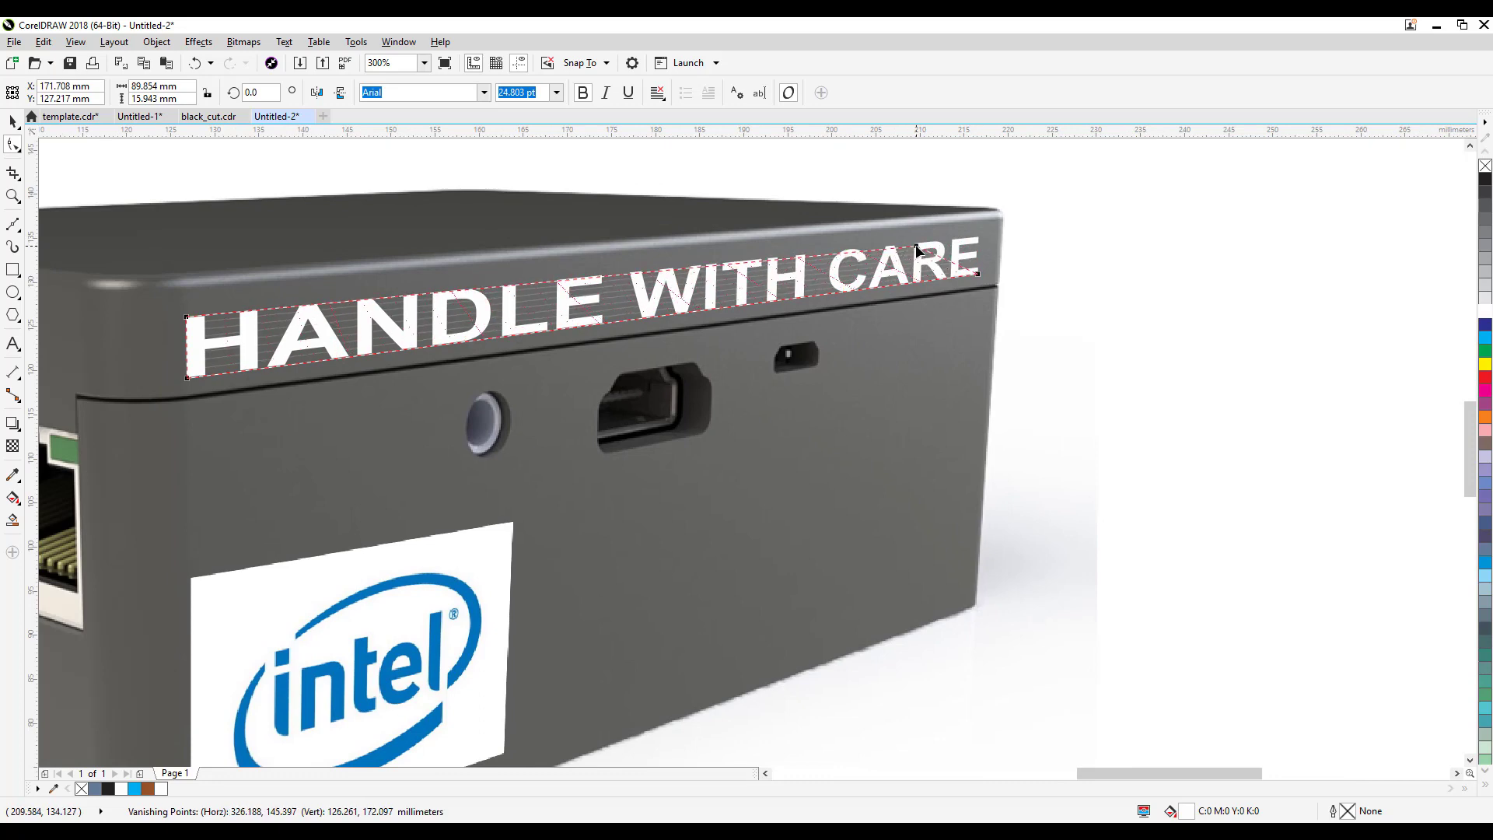
drag(917, 249, 982, 275)
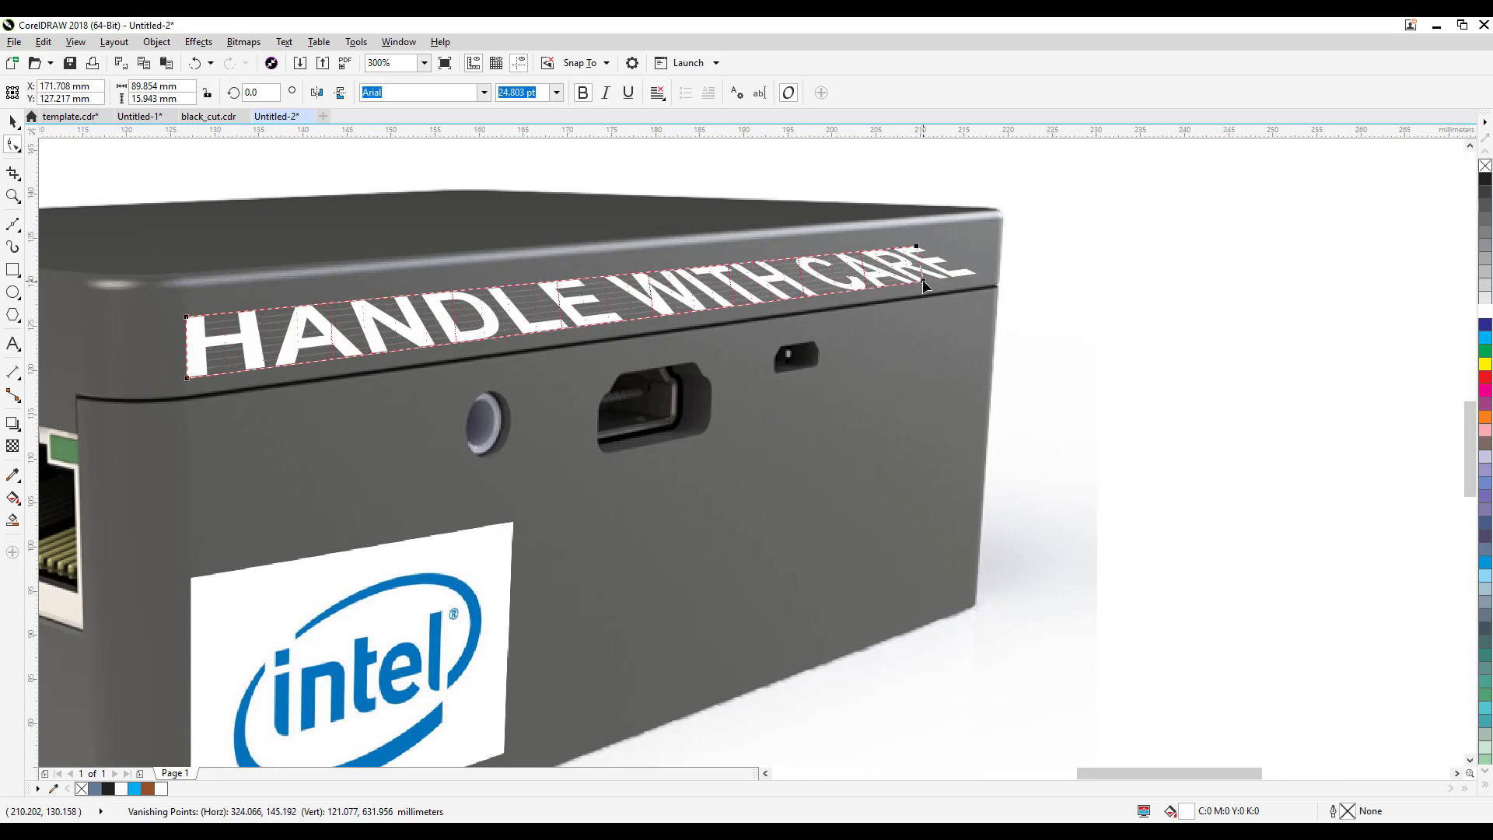
drag(918, 288, 922, 277)
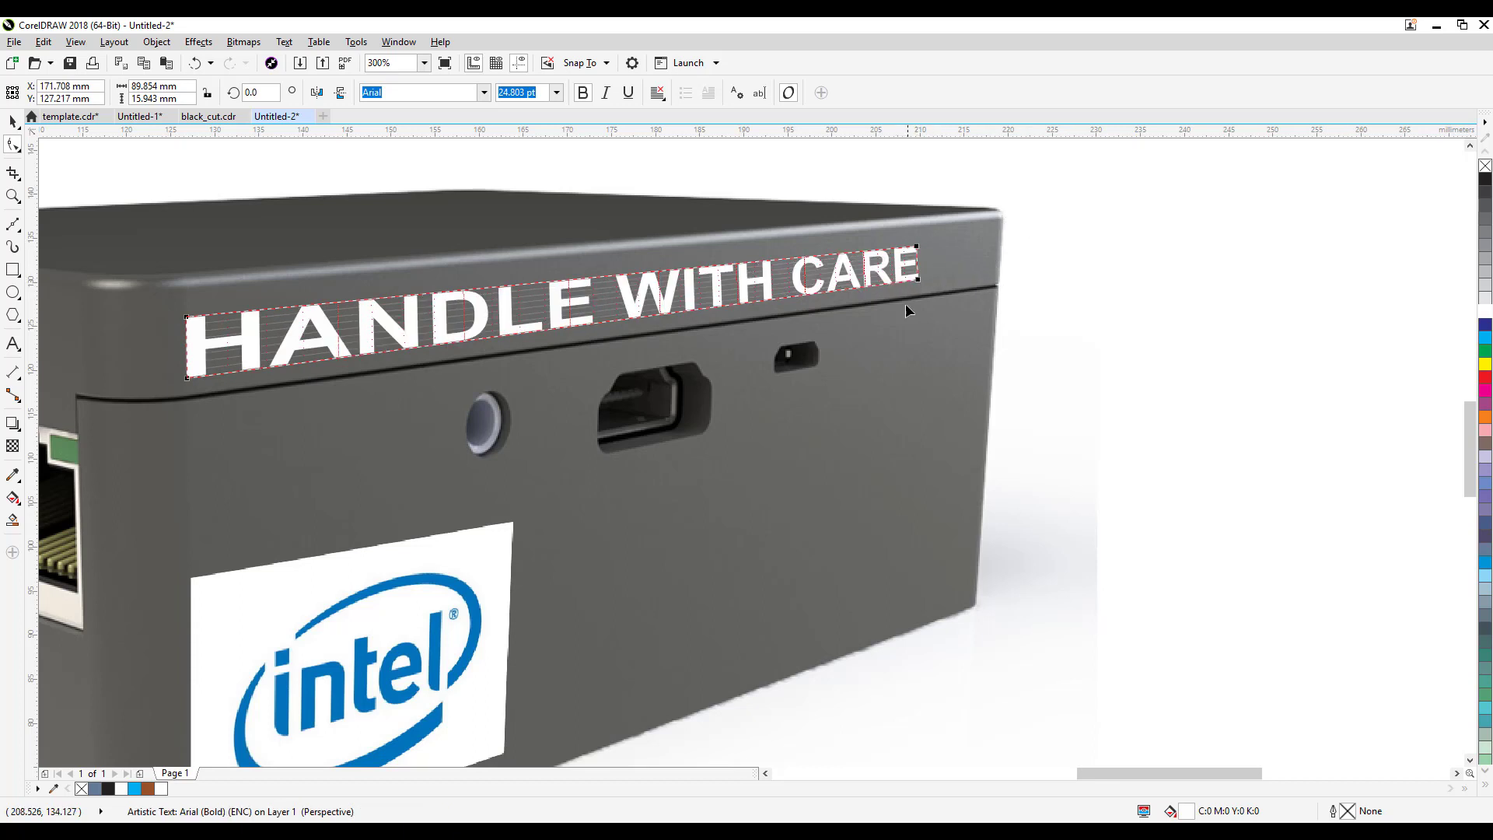
drag(920, 283, 916, 287)
Deselect the text and pan to review the whole case.
click(13, 121)
key(Escape)
scroll(385, 269, down, 1)
drag(588, 449, 805, 500)
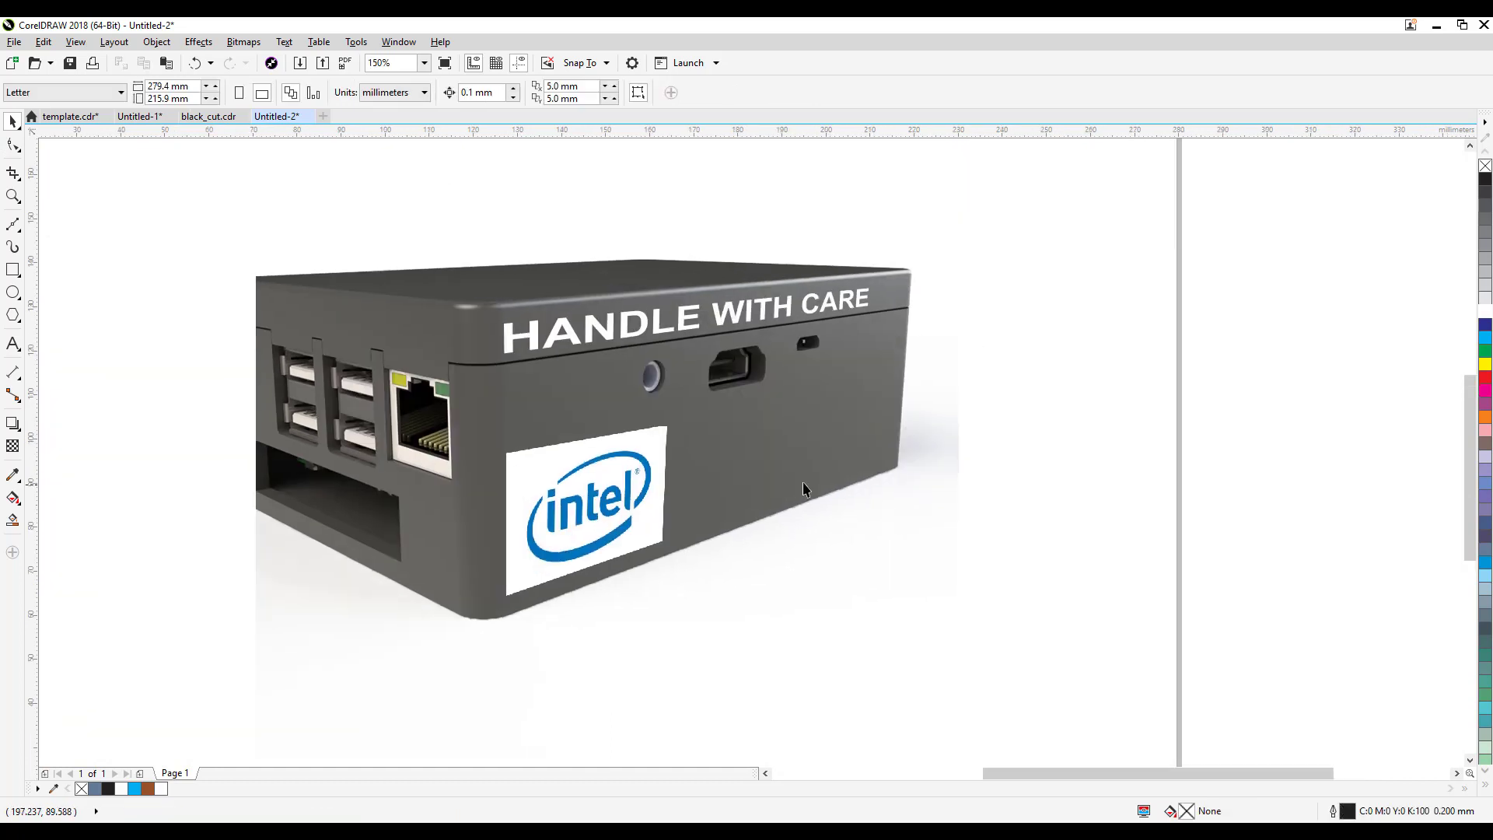
scroll(806, 501, down, 1)
scroll(804, 518, up, 1)
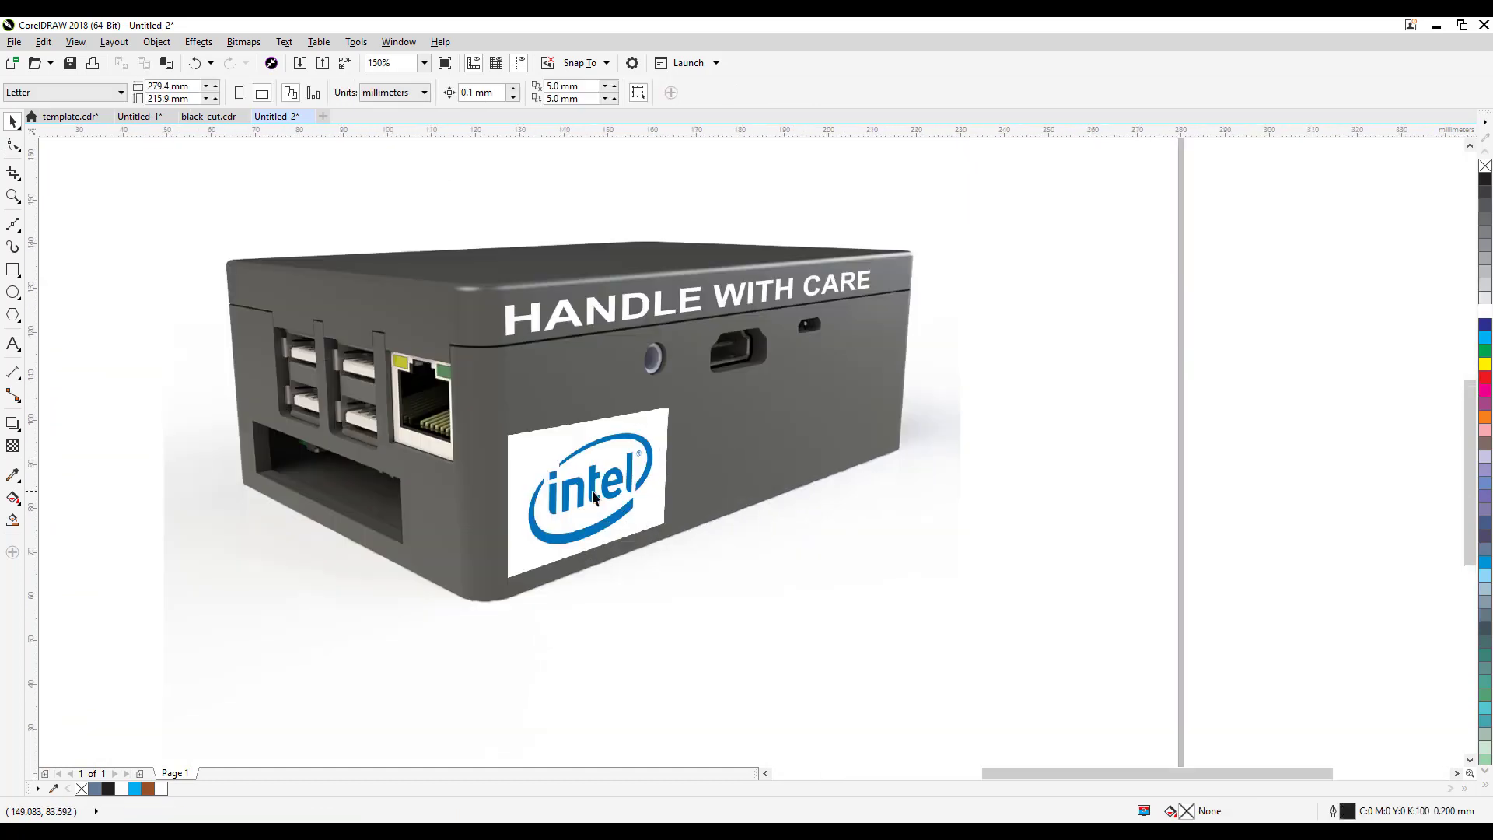